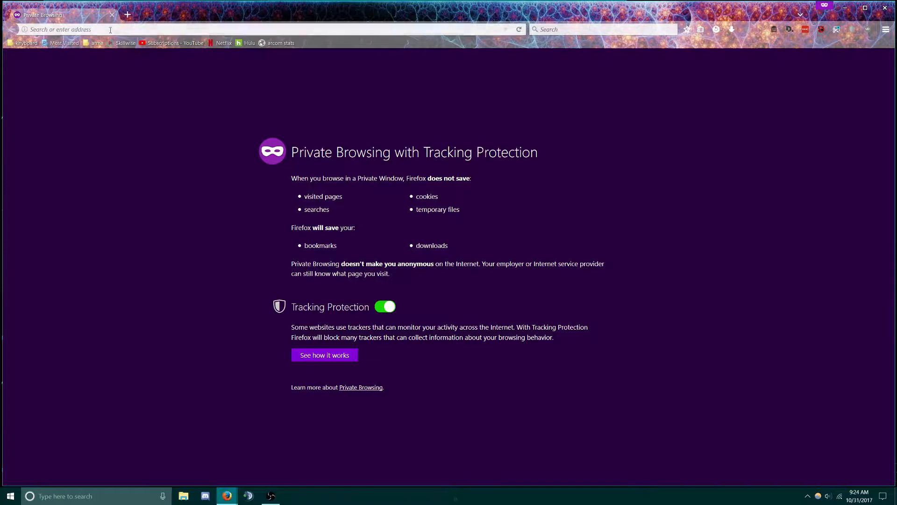
Search DuckDuckGo for 'arma 3 sync' from the Firefox address bar
click(108, 30)
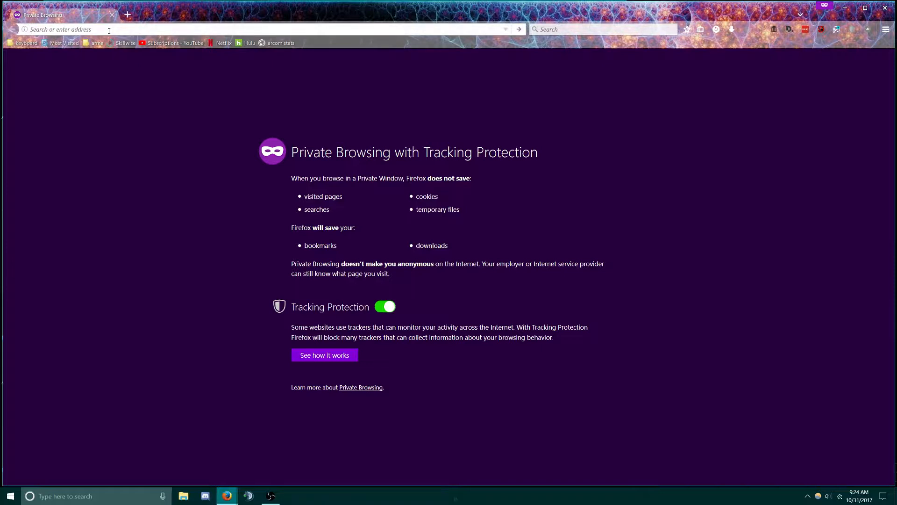
text(arma 3 syn)
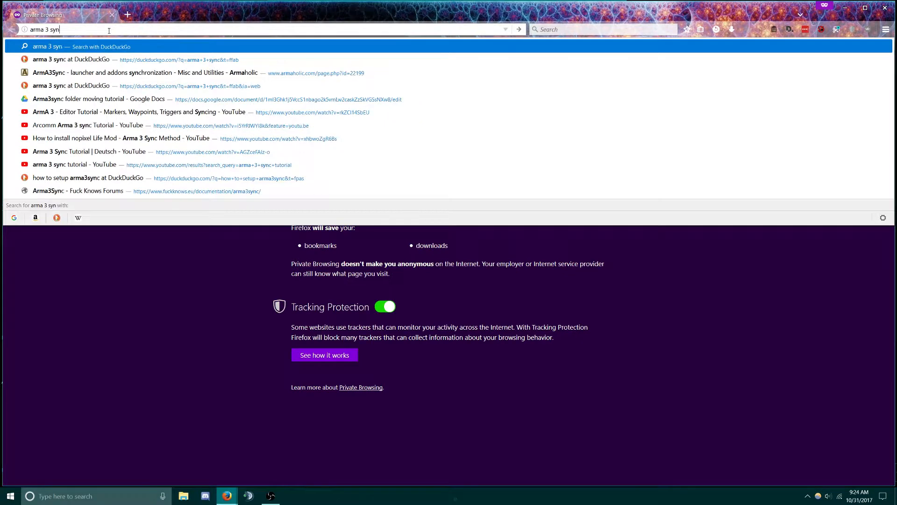
click(104, 85)
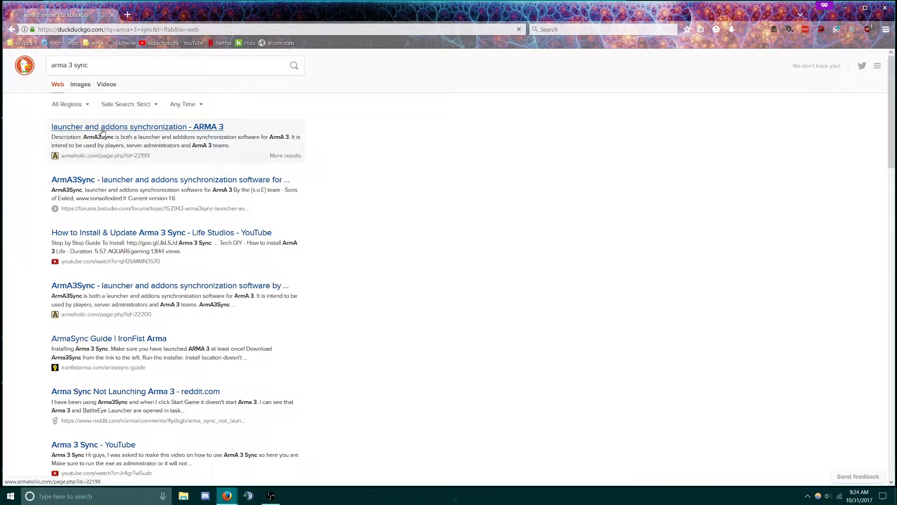
Download the ArmA3Sync launcher from its Armaholic page, then start a new private tab
click(102, 131)
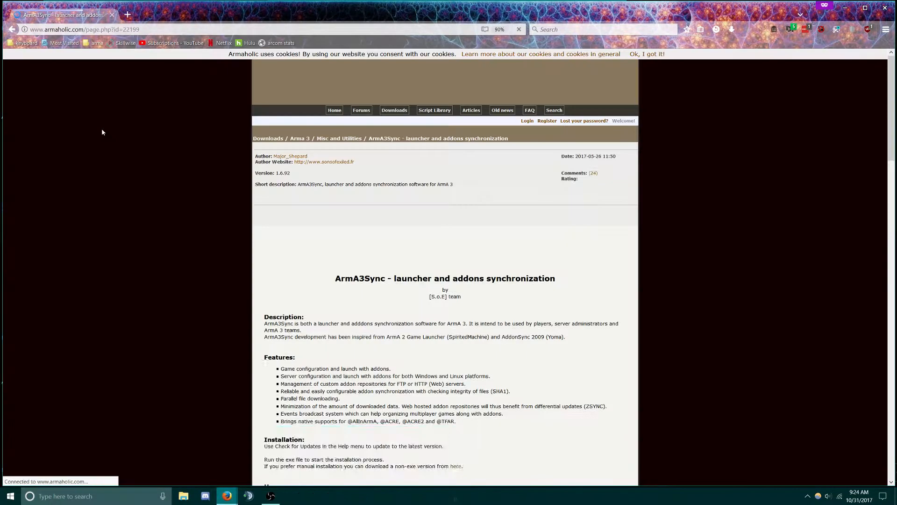
scroll(443, 309, down, 2)
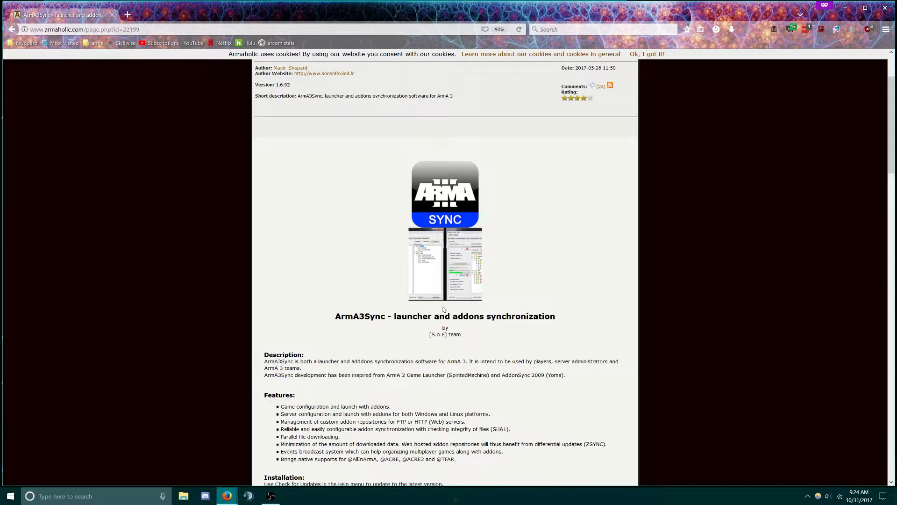
scroll(443, 309, down, 20)
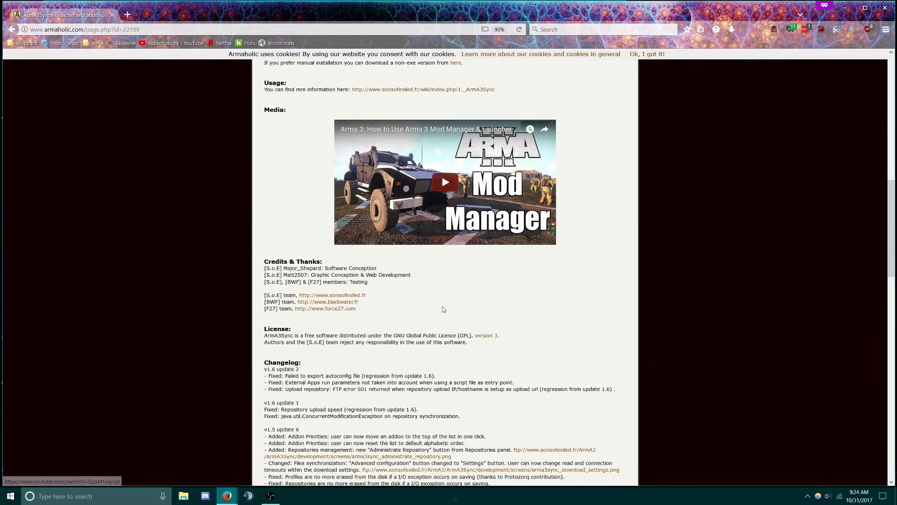
scroll(443, 307, down, 10)
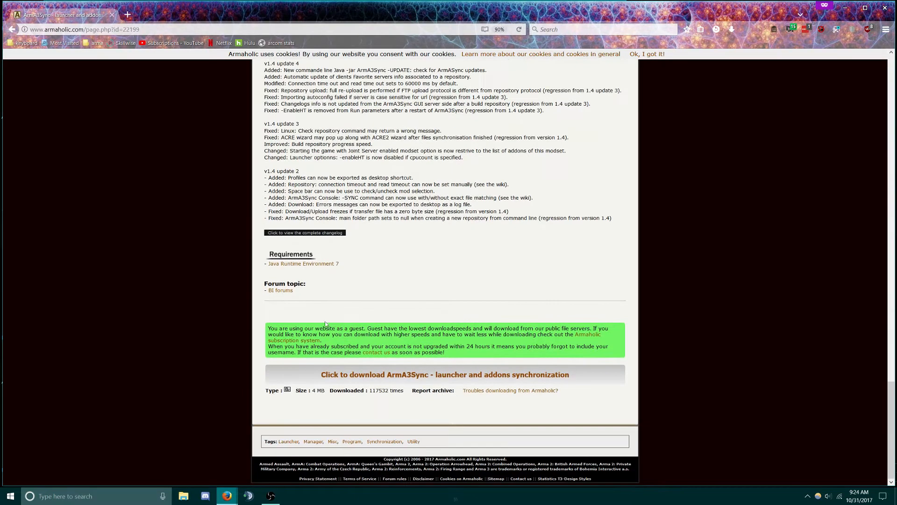
click(390, 379)
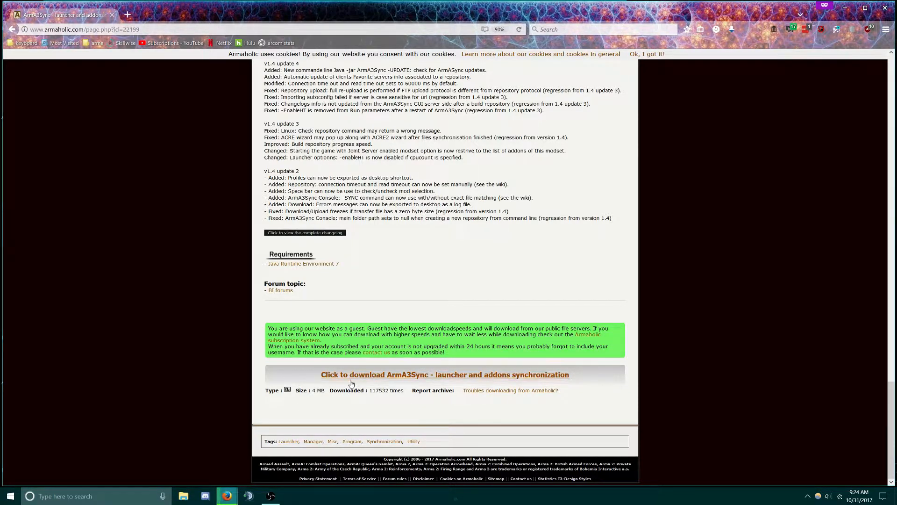
click(128, 15)
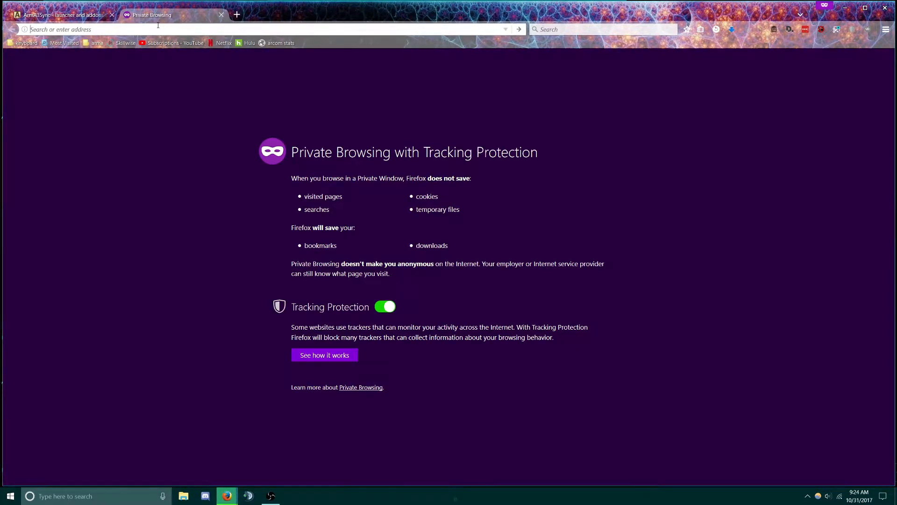
Go to the ARCOMM site and open its Joining Our Operations page
text(arcomm)
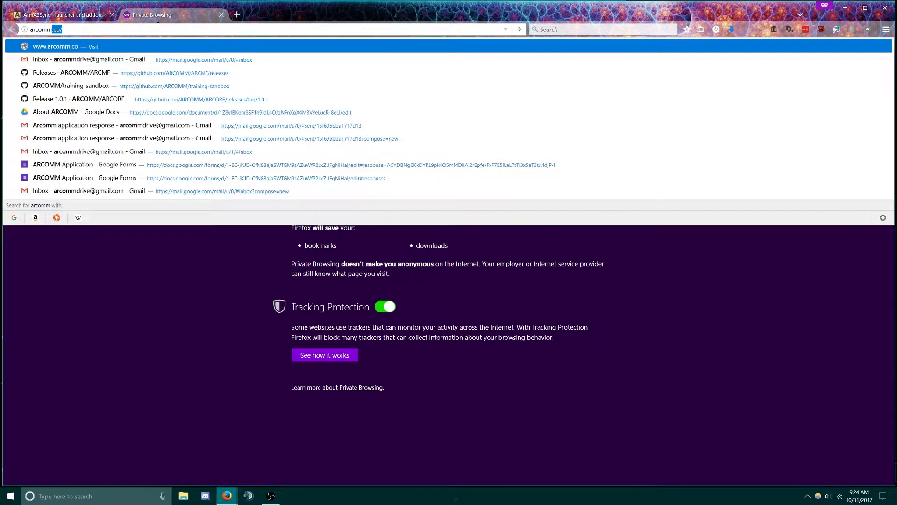
key(Return)
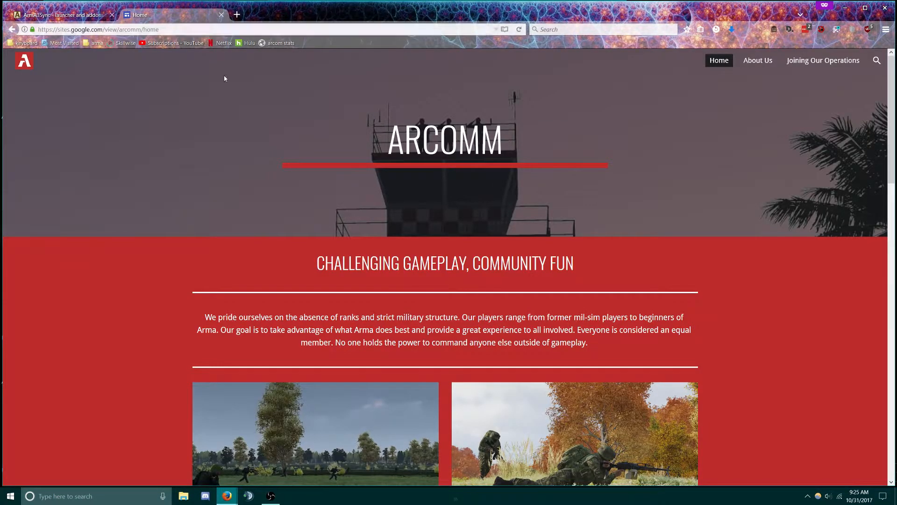
scroll(502, 281, down, 2)
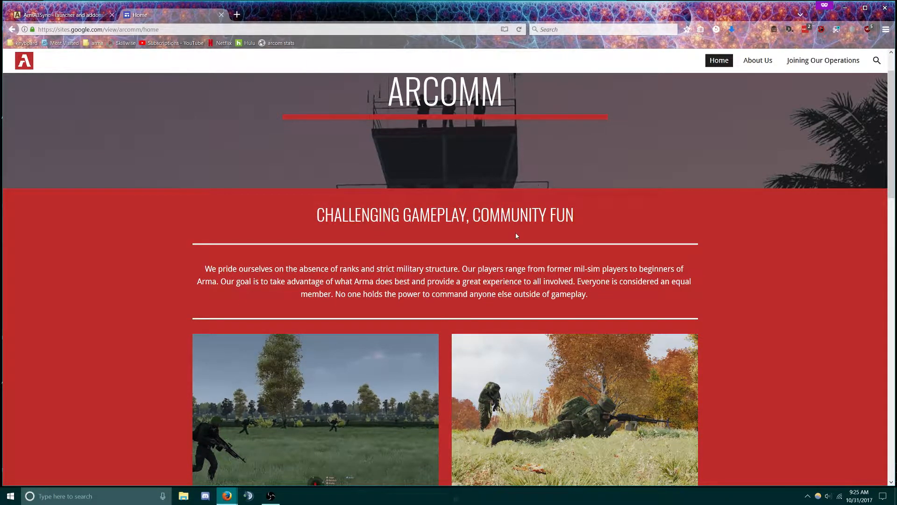
scroll(516, 233, down, 3)
scroll(580, 236, up, 3)
click(831, 61)
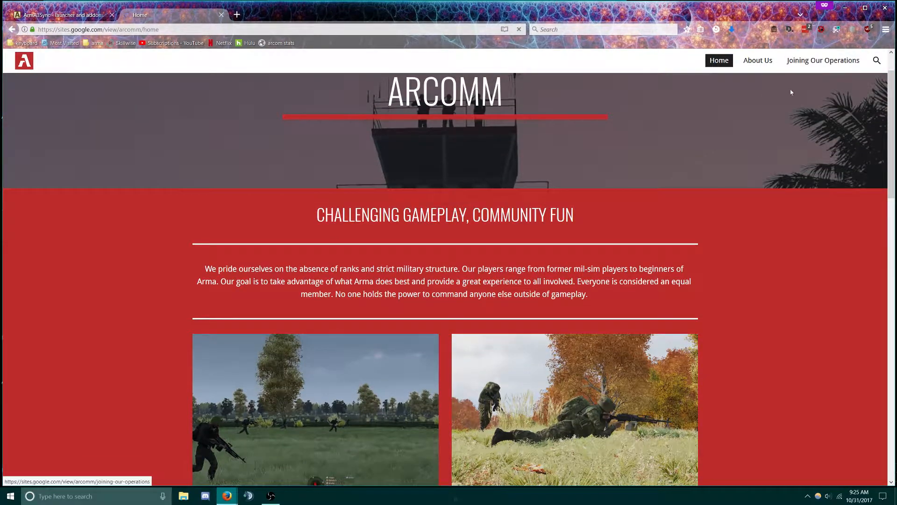
Copy the Google Drive guide link and load the Arma3Sync Guide PDF in a new tab
scroll(211, 366, down, 3)
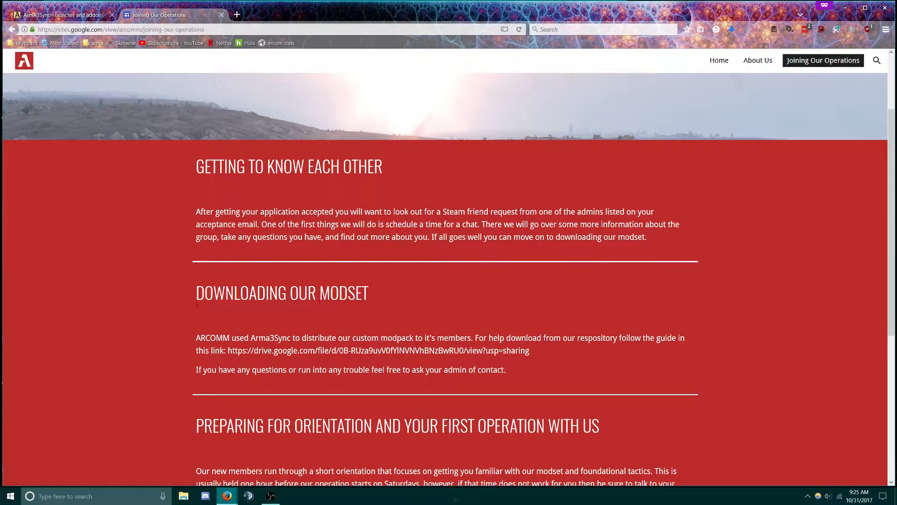
drag(228, 351, 544, 354)
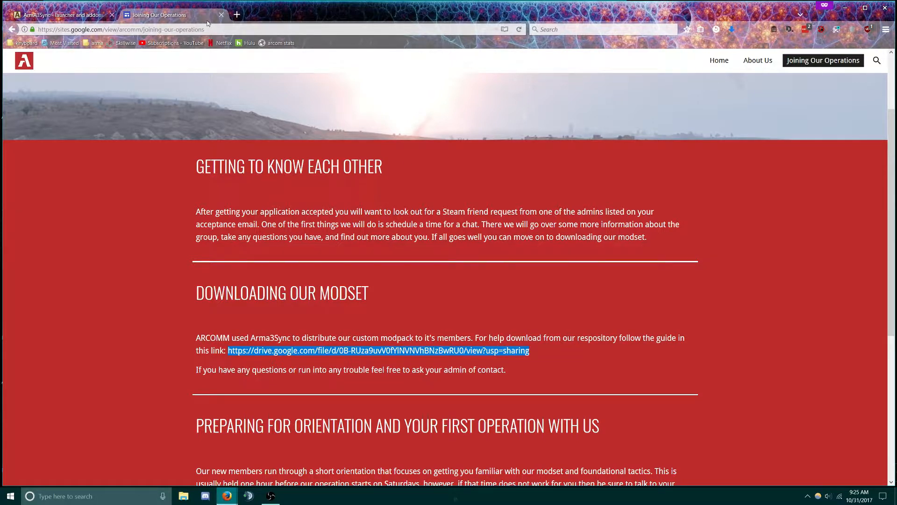
click(237, 15)
key(Return)
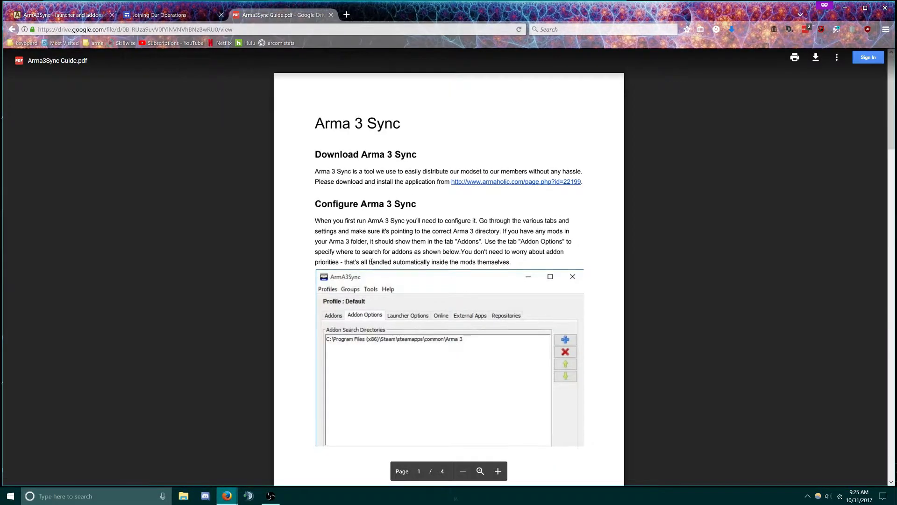
Read to the guide's page 2 and open the Downloads folder holding the ArmA3Sync 7z archive
scroll(464, 312, down, 10)
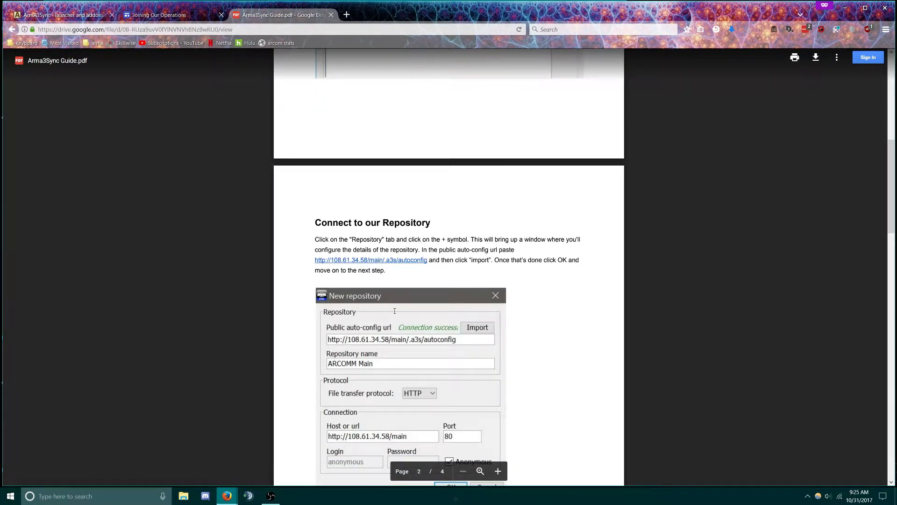
click(732, 29)
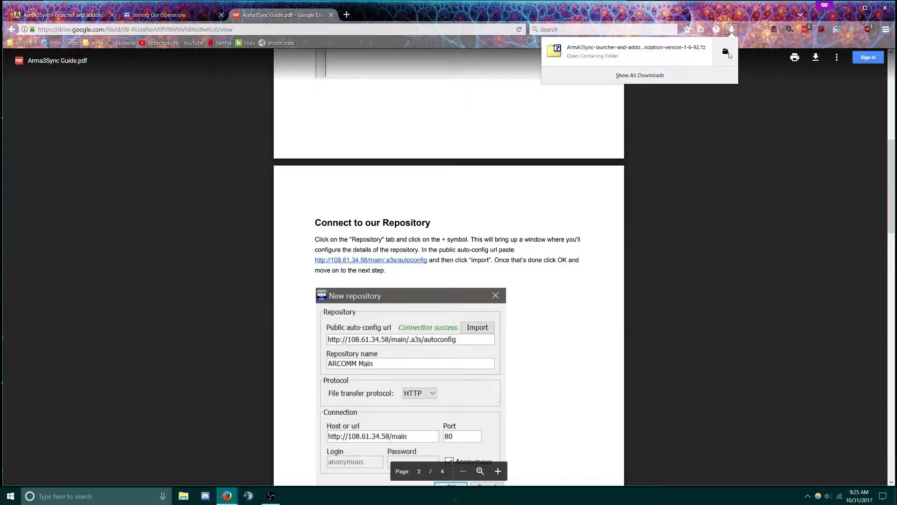
click(726, 52)
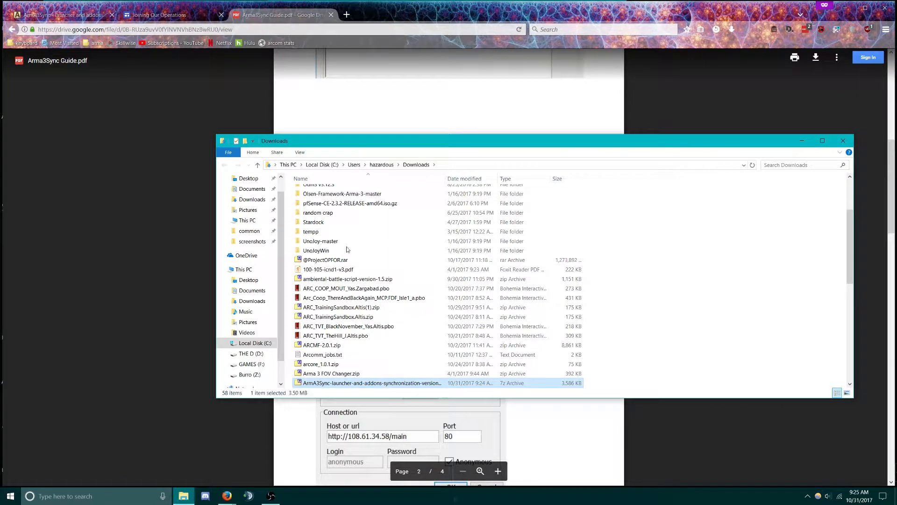
Extract the ArmA3Sync 7z archive here and run arma3sync-installer-1-6-92.exe, allowing it through UAC
right_click(386, 386)
mouse_move(487, 209)
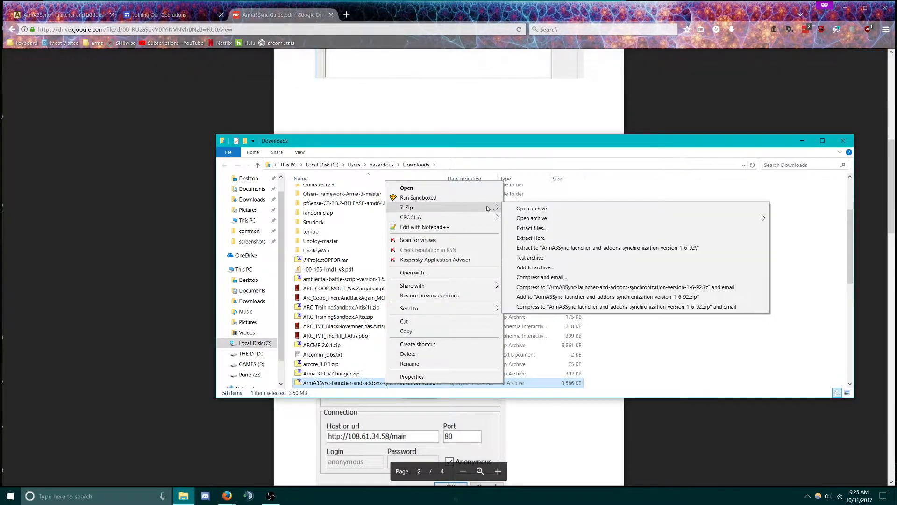
click(533, 239)
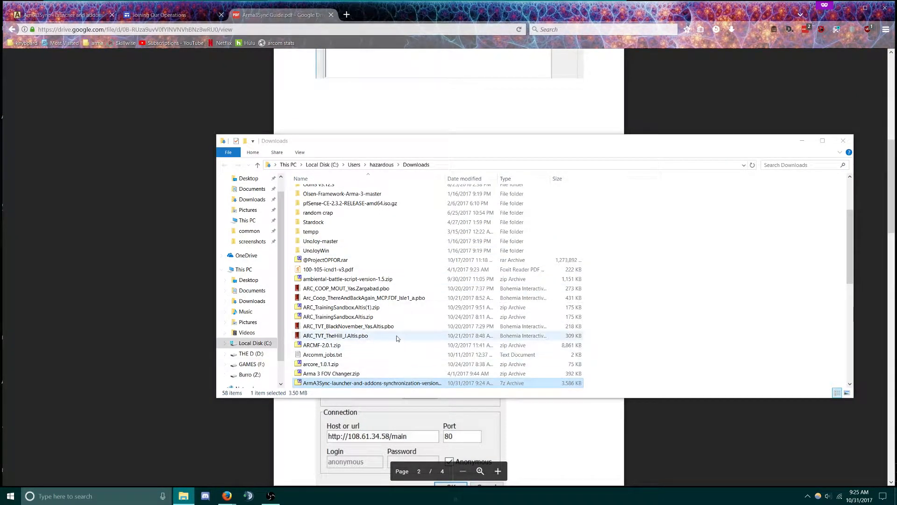
click(470, 178)
click(365, 218)
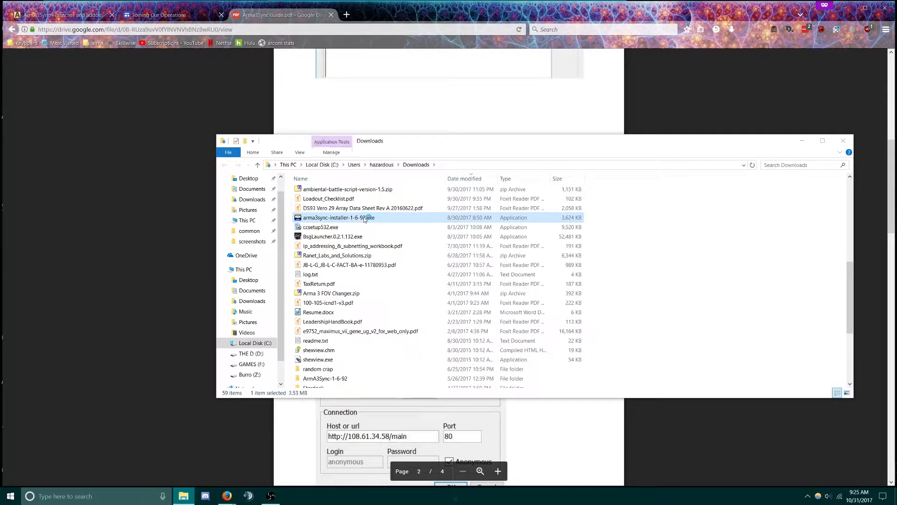
click(402, 311)
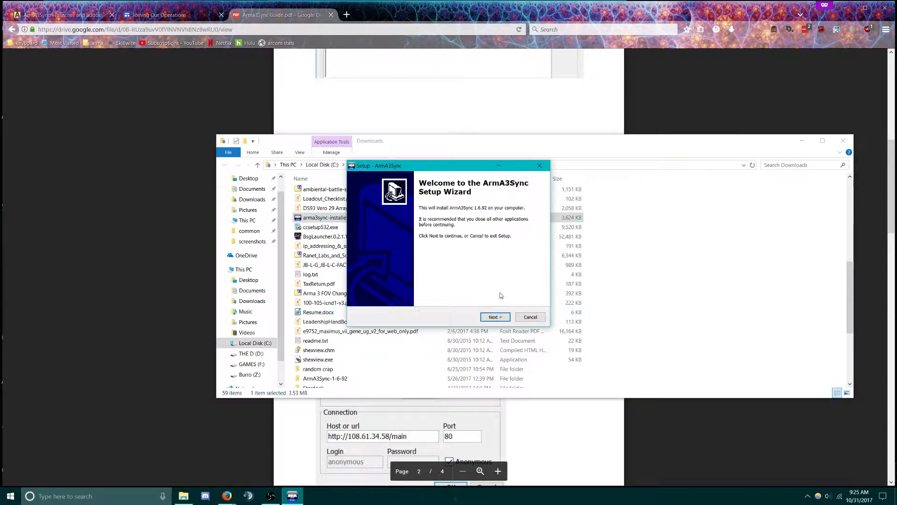
Install ArmA3Sync 1.6.92 into the existing Program Files ArmA3Sync folder with default options, then launch it
click(495, 317)
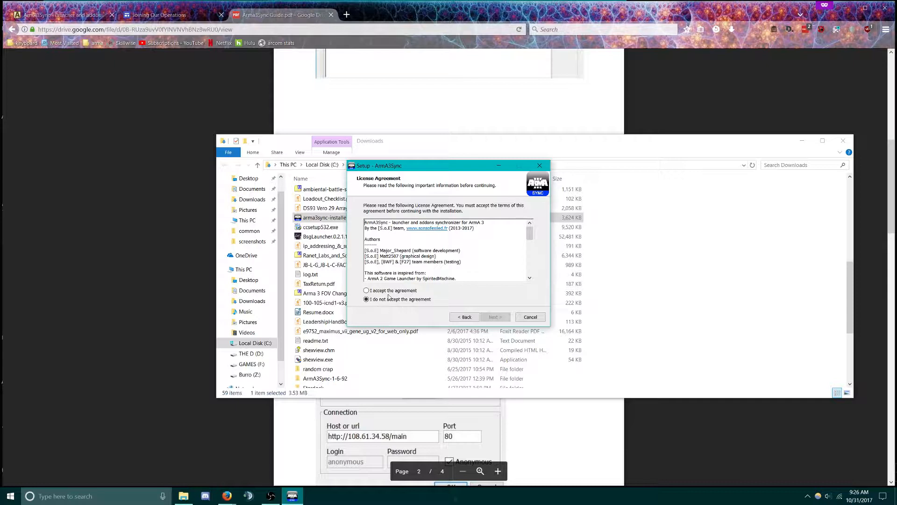
click(385, 292)
click(496, 317)
click(495, 317)
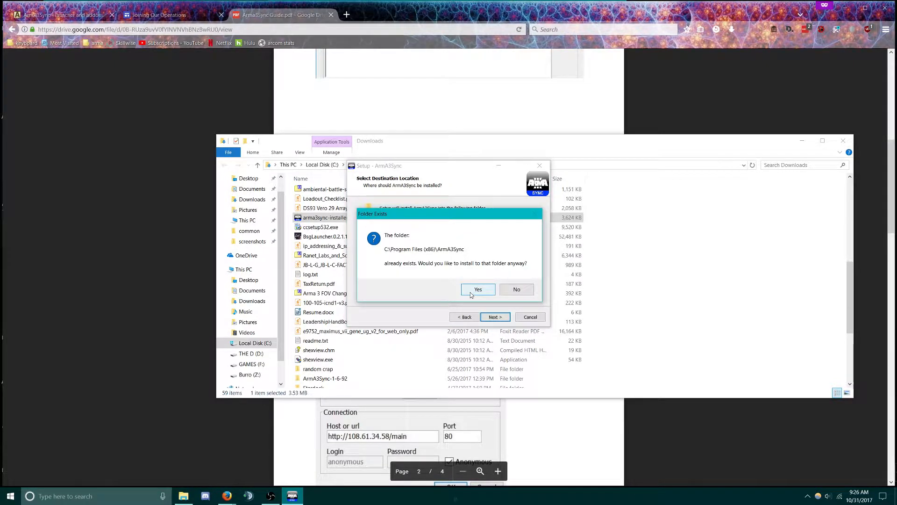
click(472, 294)
click(498, 321)
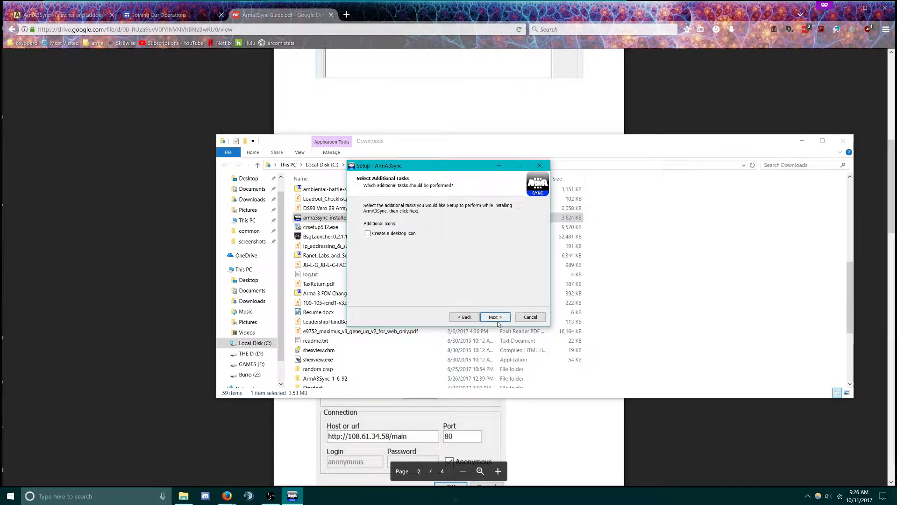
click(498, 322)
click(498, 322)
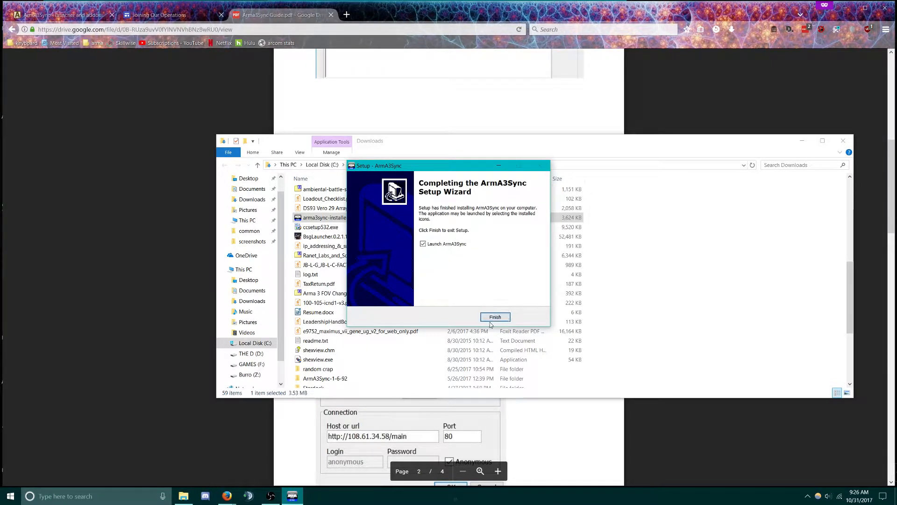
click(495, 318)
click(411, 310)
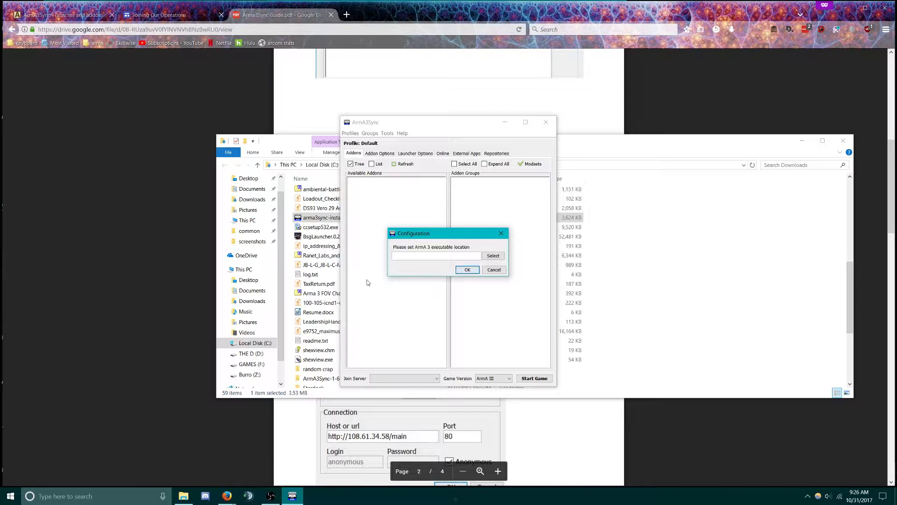
Browse for the game executable in C:\Program Files (x86)\Steam\steamapps\common\Arma 3
click(491, 256)
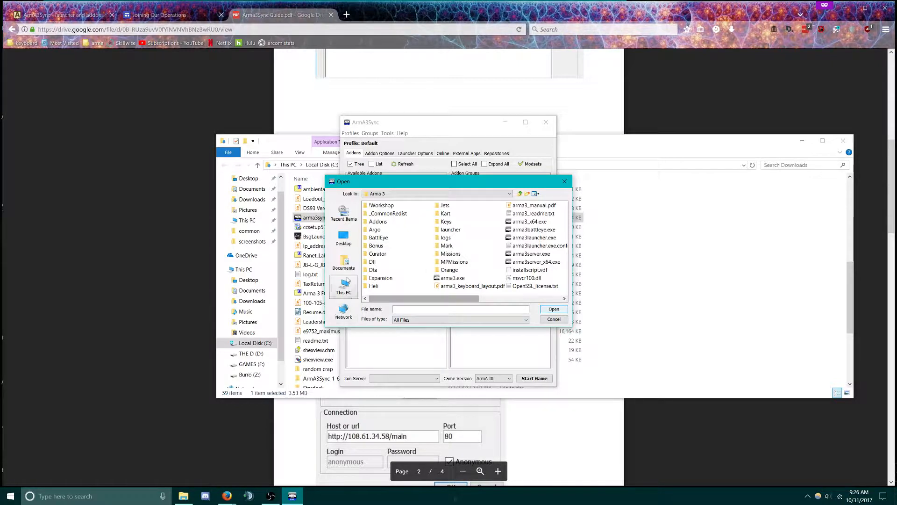
click(344, 291)
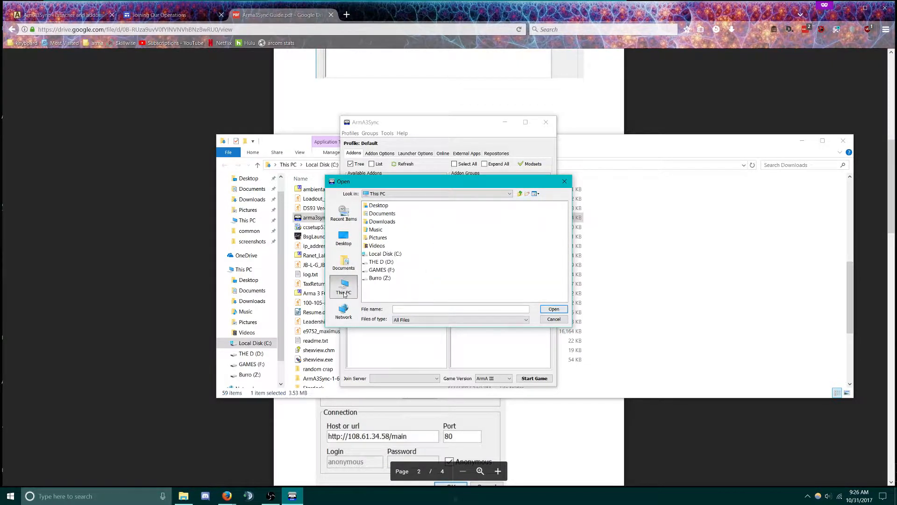
double_click(396, 256)
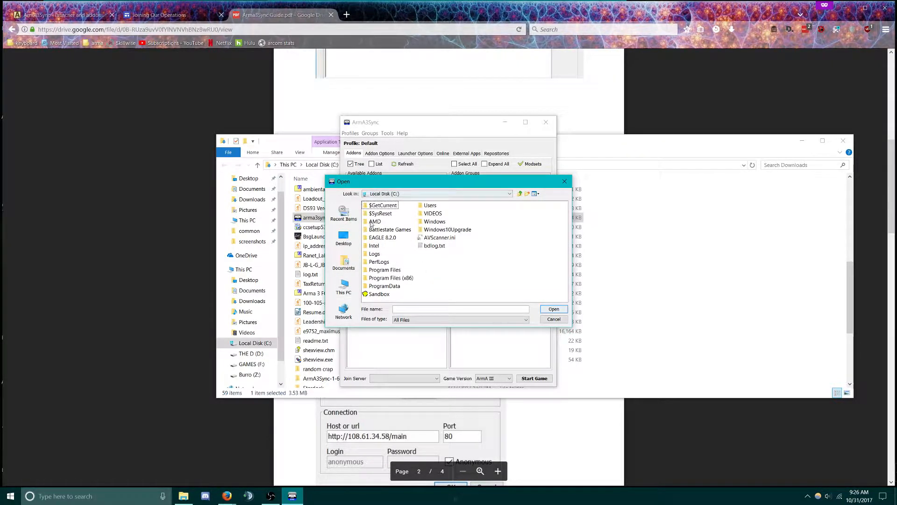
double_click(399, 278)
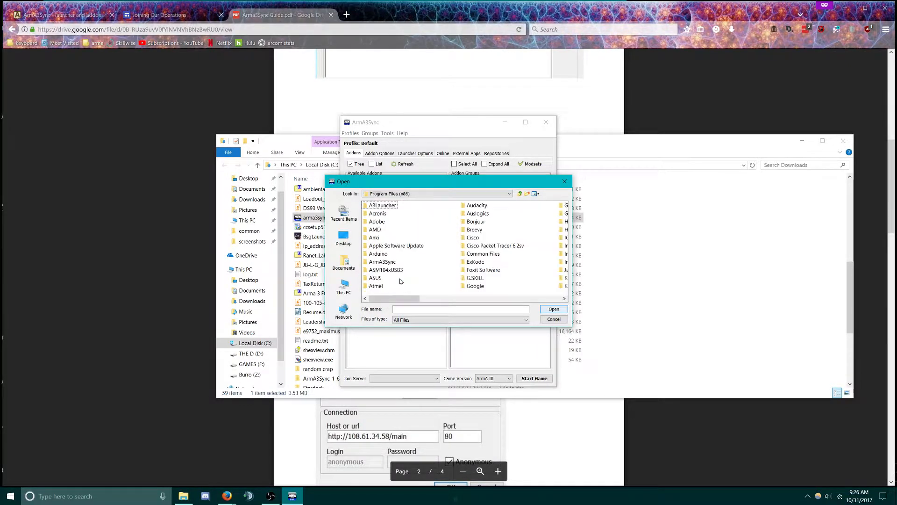
drag(411, 298, 519, 293)
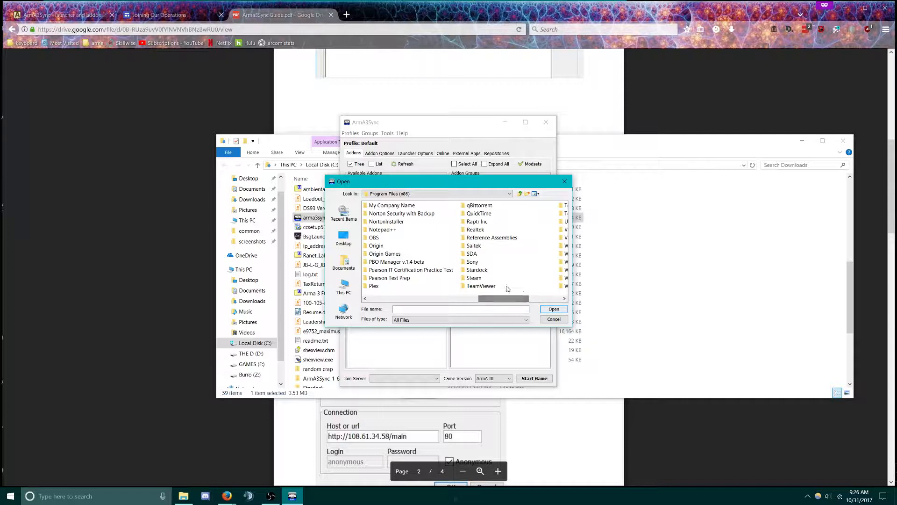
double_click(473, 277)
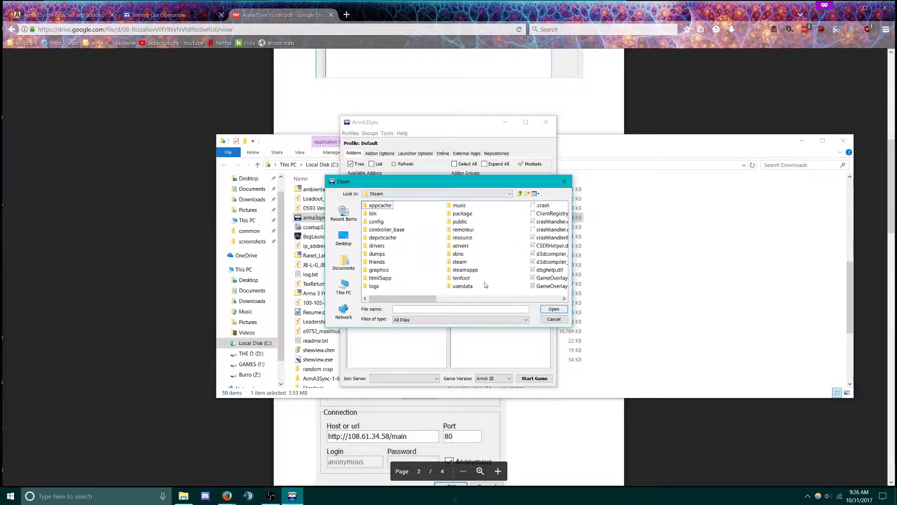
double_click(464, 270)
click(386, 207)
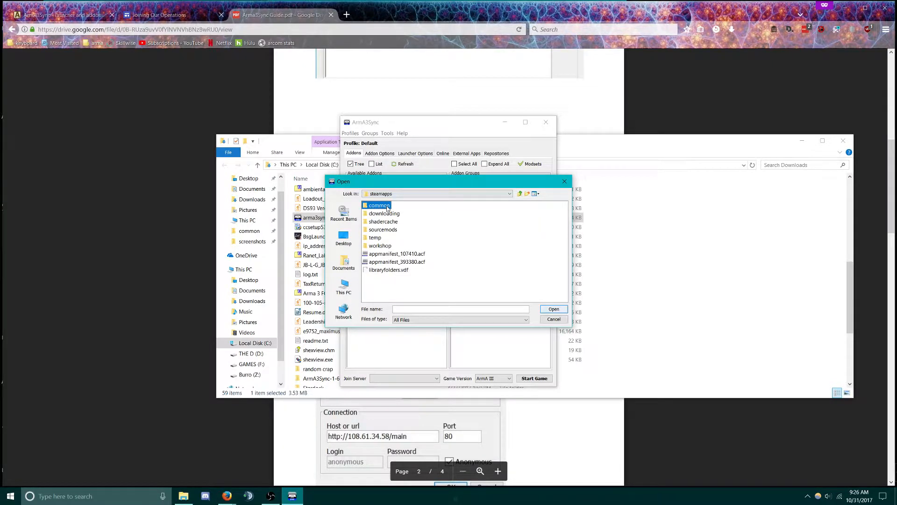
double_click(386, 207)
double_click(383, 207)
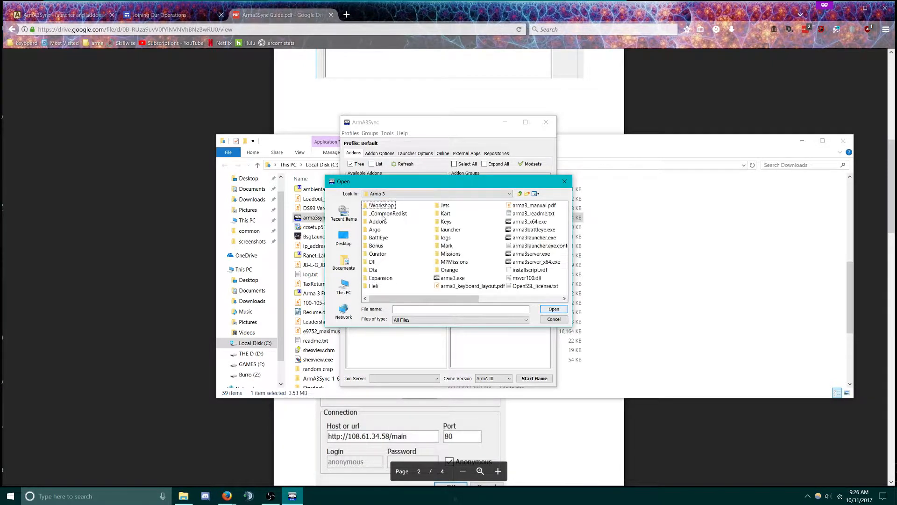
Set arma3_x64.exe as the ArmA 3 executable and accept the configuration
click(463, 279)
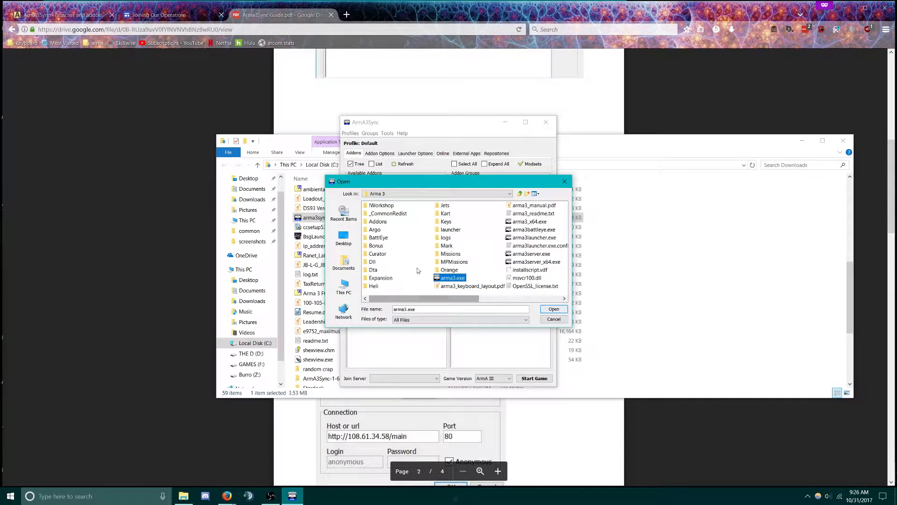
click(552, 311)
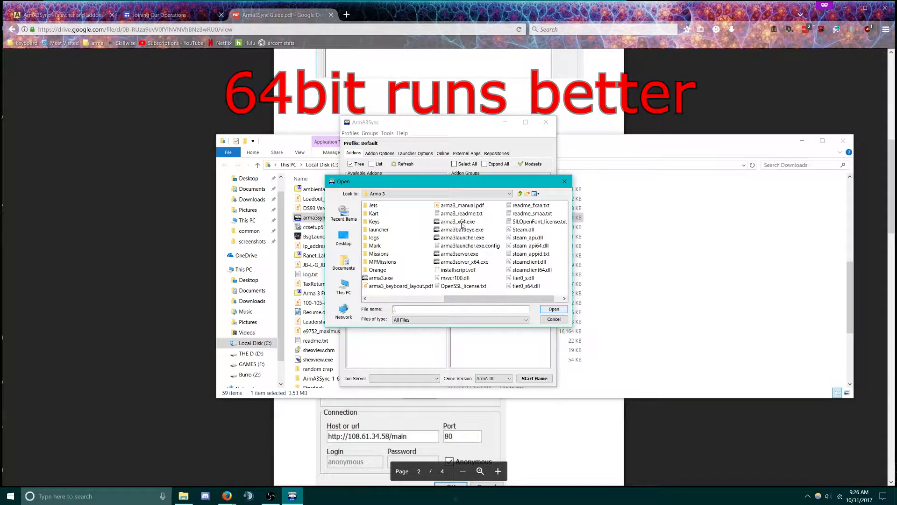
click(463, 223)
click(553, 311)
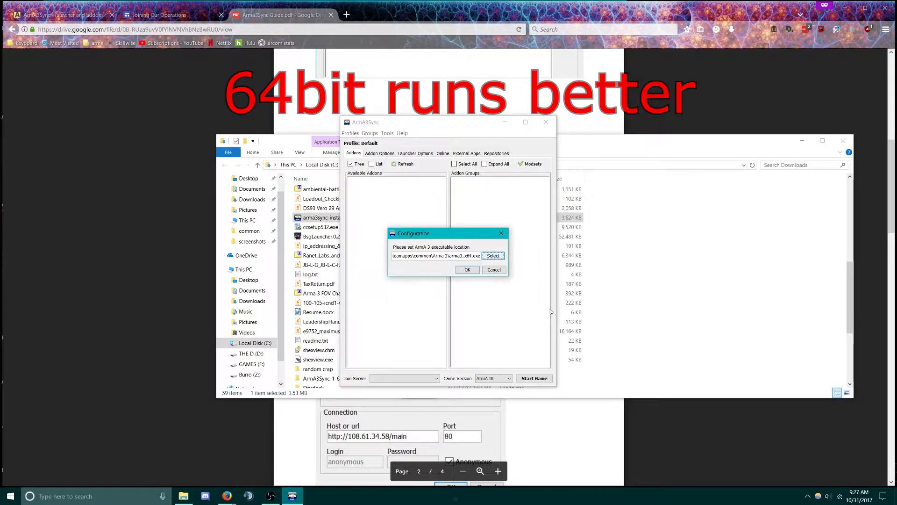
click(467, 270)
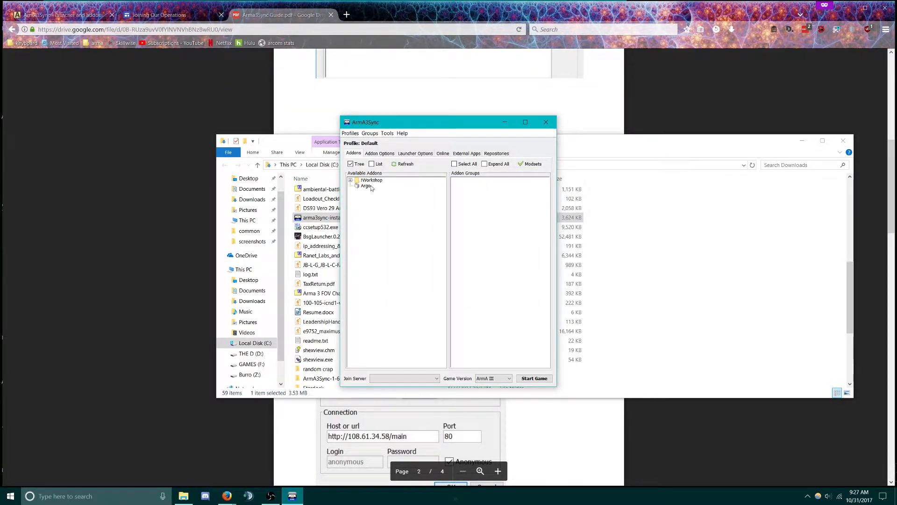
Add the ARCOMM Main repository by importing its pasted auto-config URL on the Repositories tab
click(496, 155)
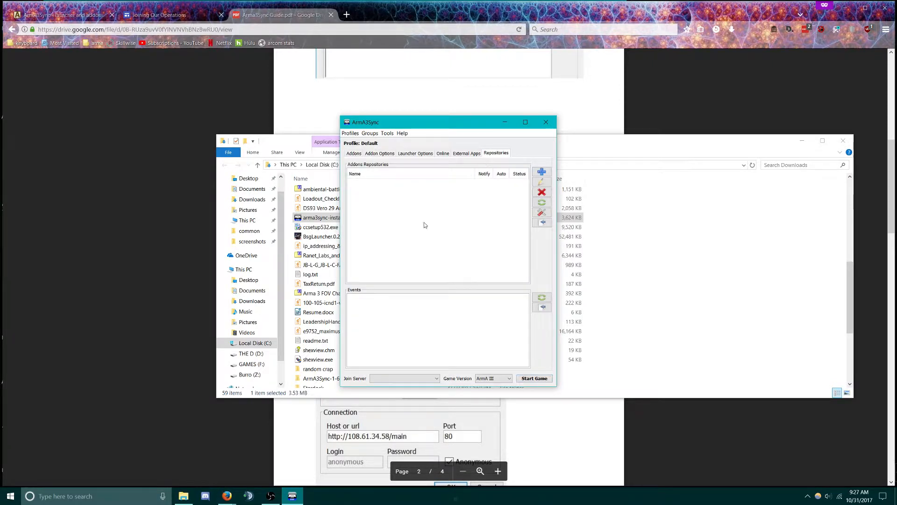
click(542, 172)
drag(284, 146, 256, 346)
click(816, 344)
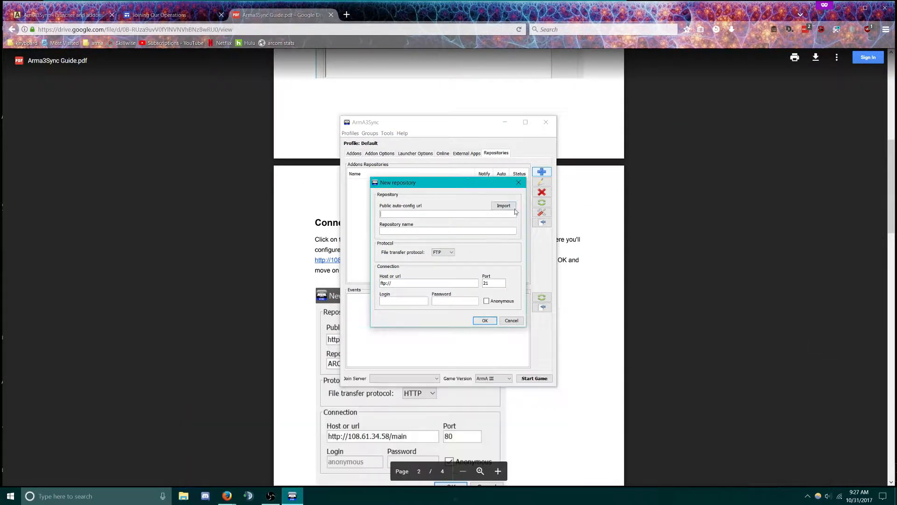
drag(433, 182, 651, 250)
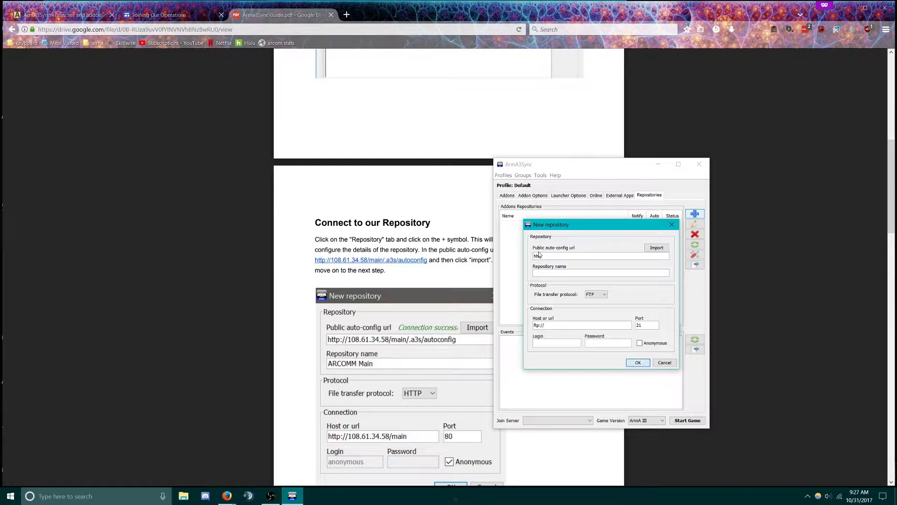
text(http://108.61.34.58/main/.a3s/autoconfig)
click(657, 248)
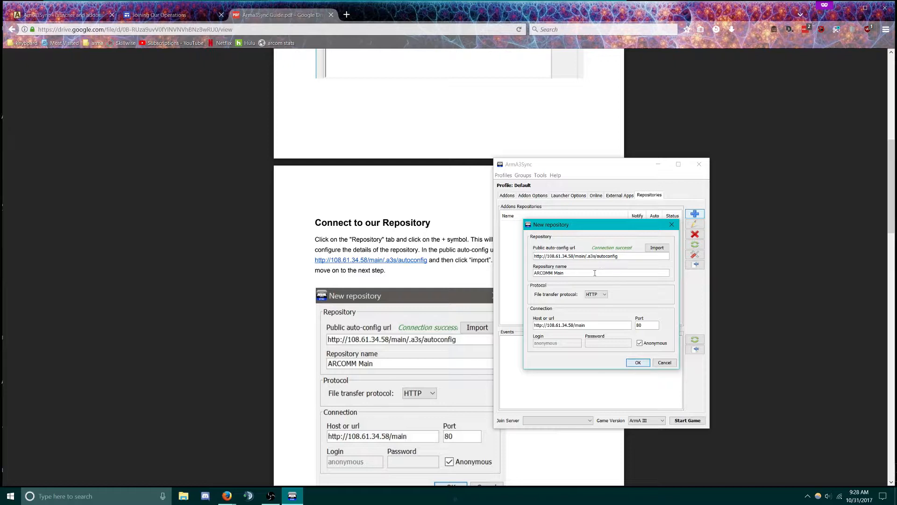
click(637, 363)
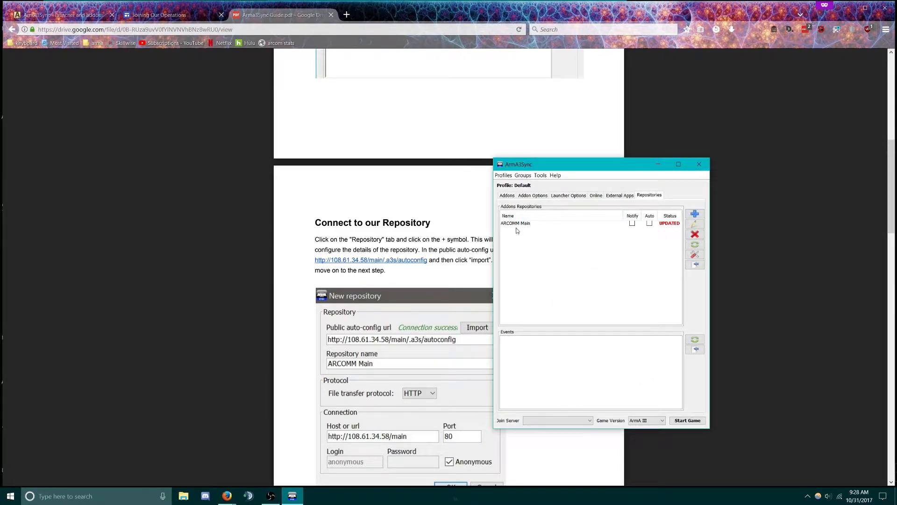
Select ARCOMM Main and open its download view listing the mods and 556 files to update
click(511, 224)
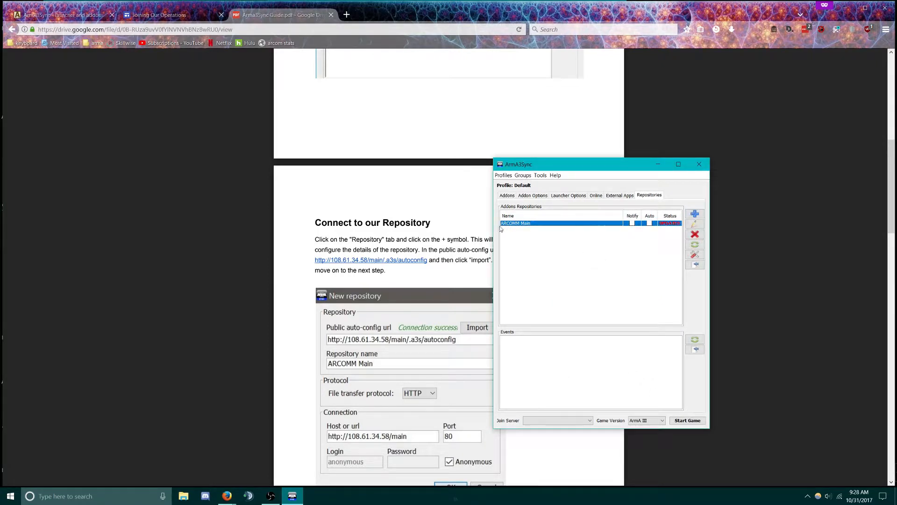
click(695, 265)
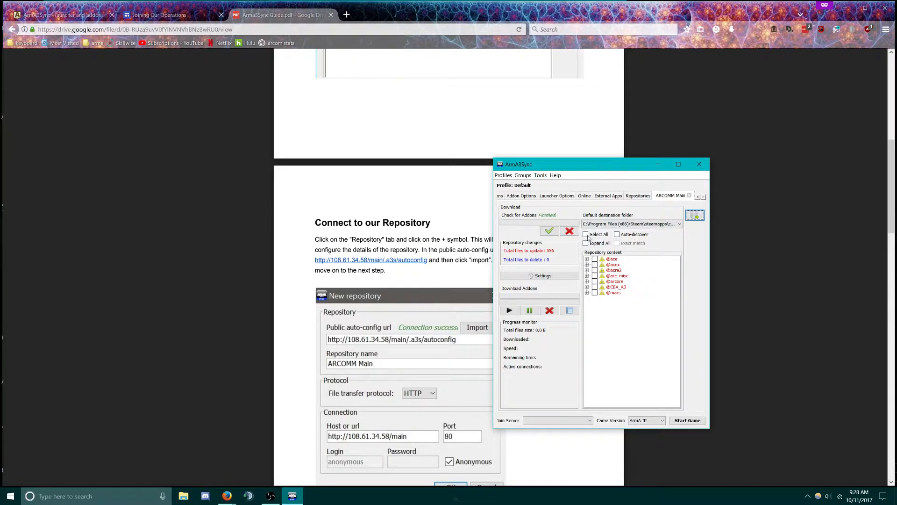
In the addon options, add a search directory and browse to Program Files (x86)\Steam\steamapps\common
click(523, 197)
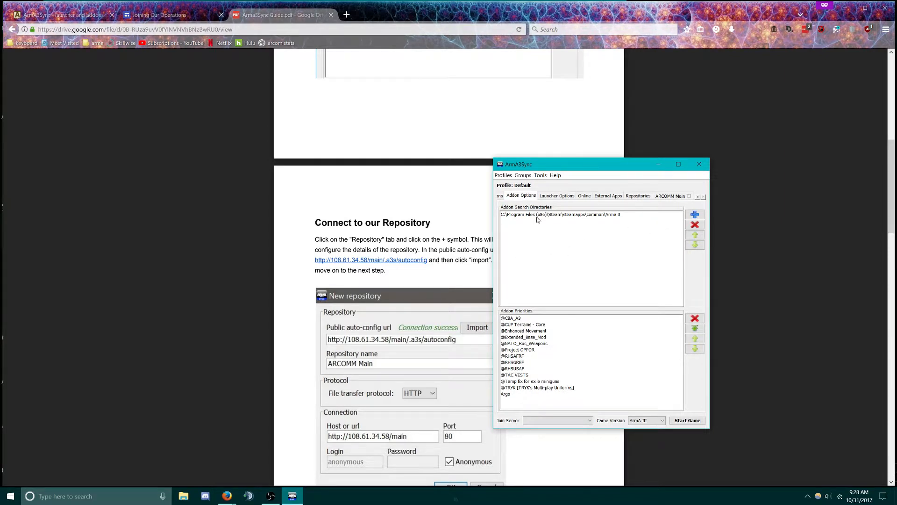
click(695, 215)
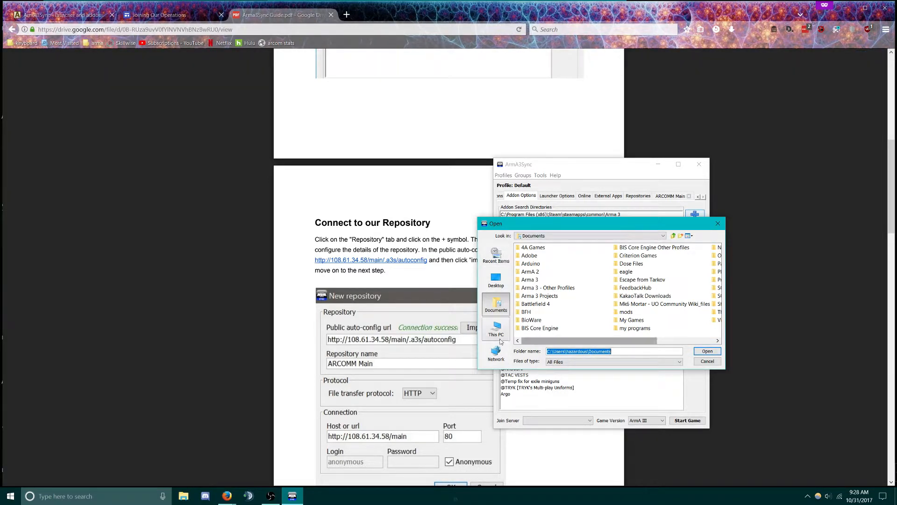
click(498, 322)
click(497, 315)
click(497, 328)
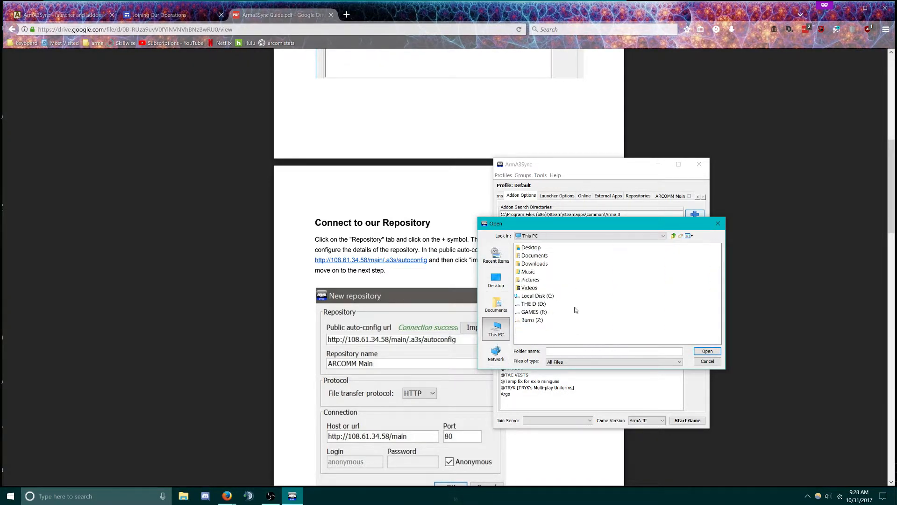
double_click(537, 299)
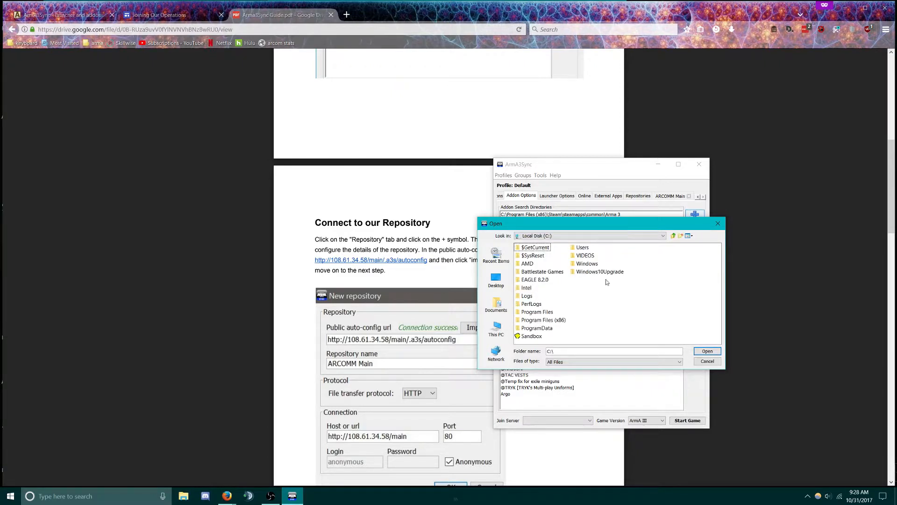
double_click(543, 320)
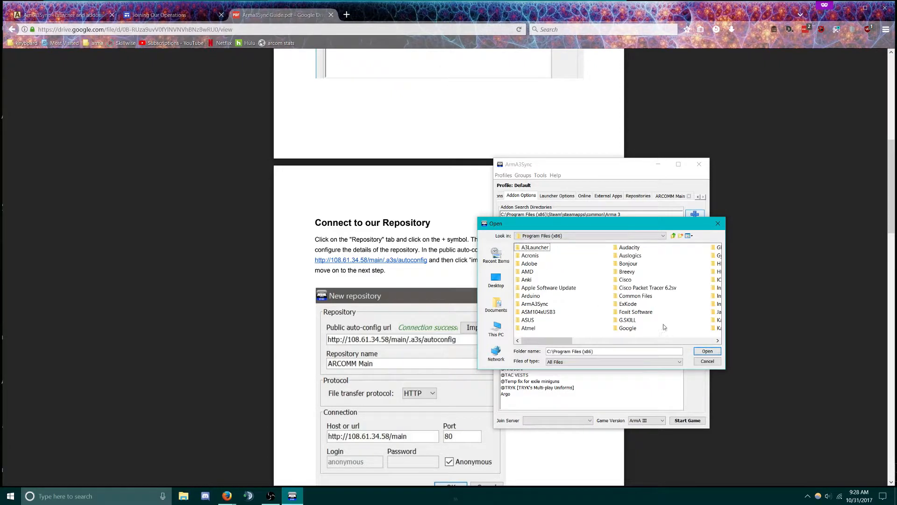
scroll(665, 326, down, 6)
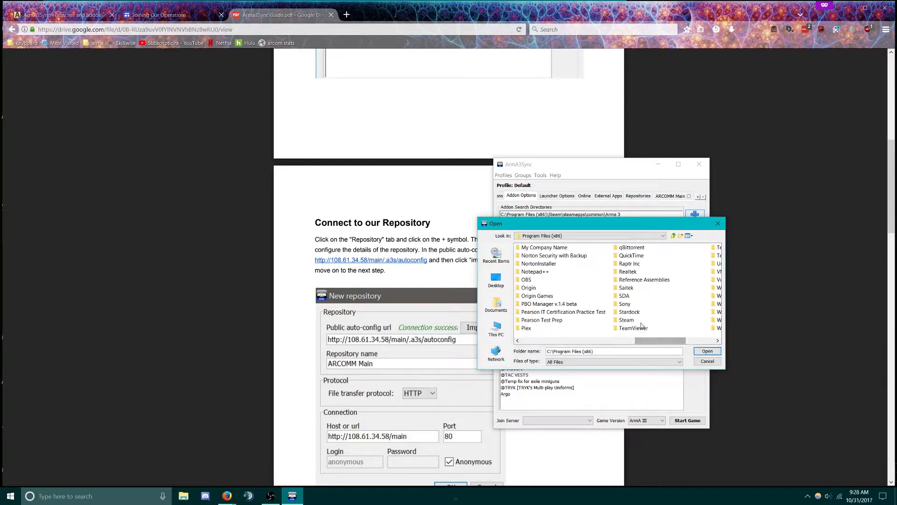
double_click(630, 322)
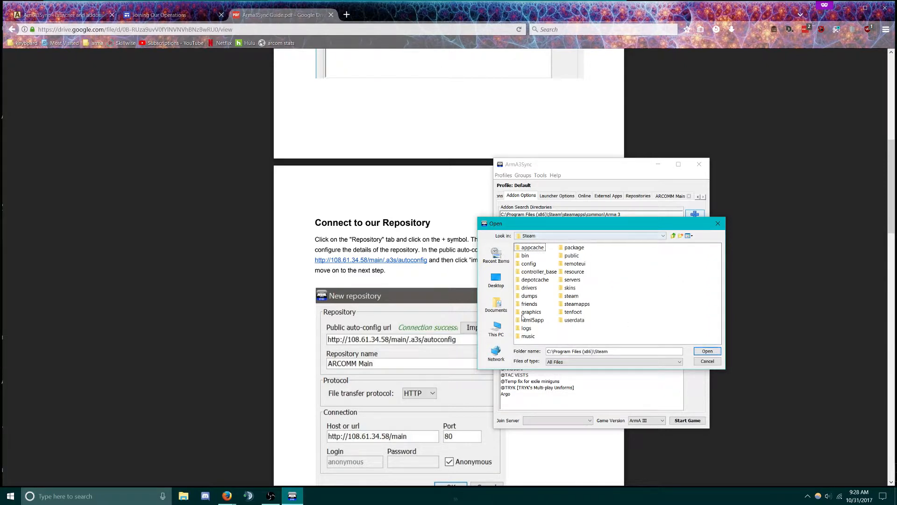
click(574, 310)
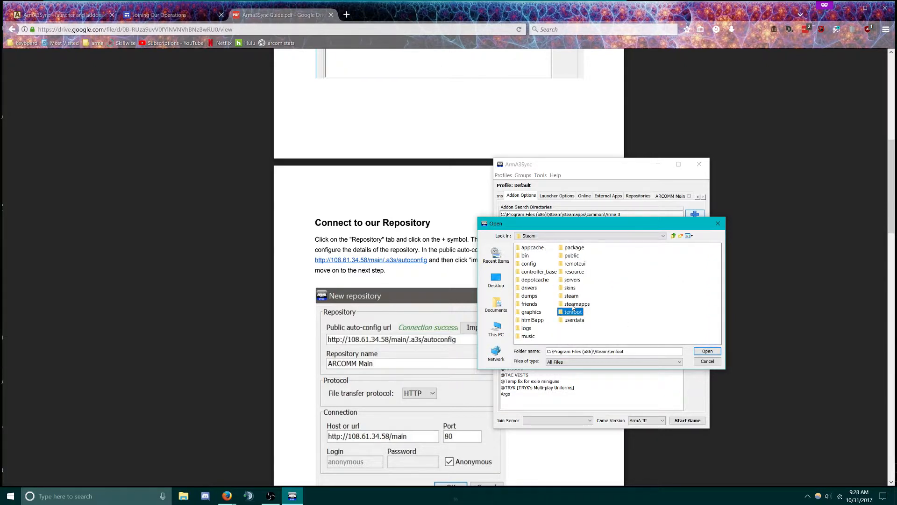
double_click(575, 304)
double_click(535, 247)
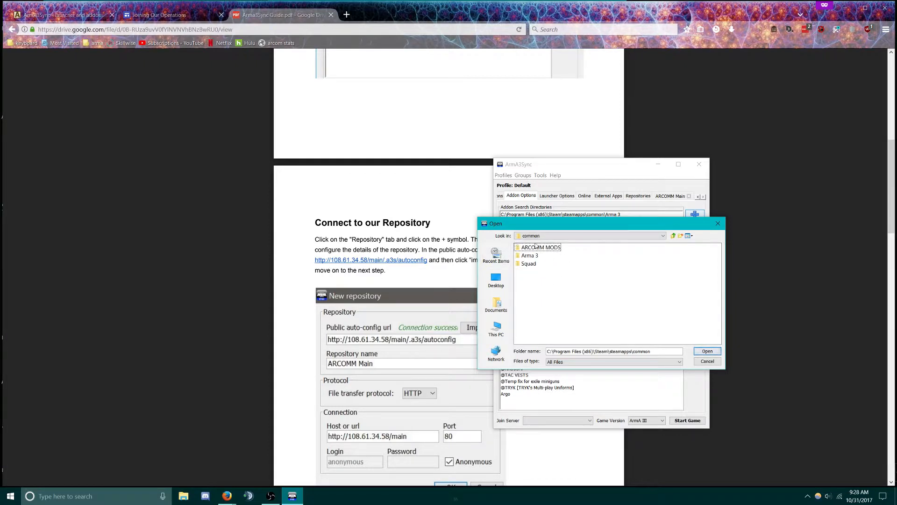
Create a new folder named arcomm inside common and add it as an addon search directory
right_click(553, 302)
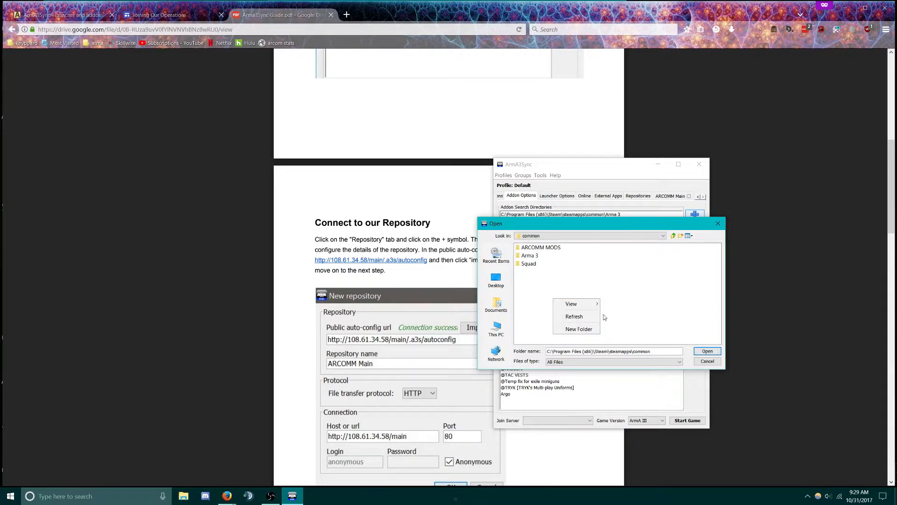
click(591, 329)
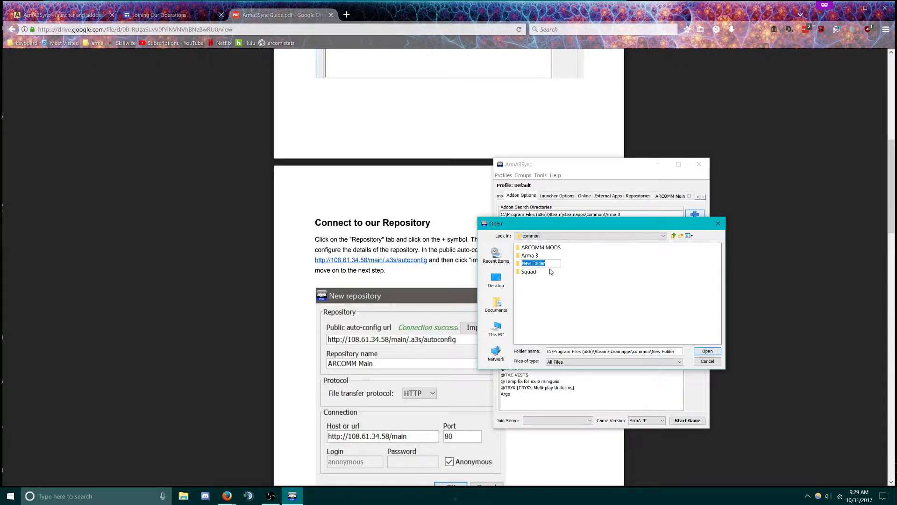
text(arcomm)
key(Return)
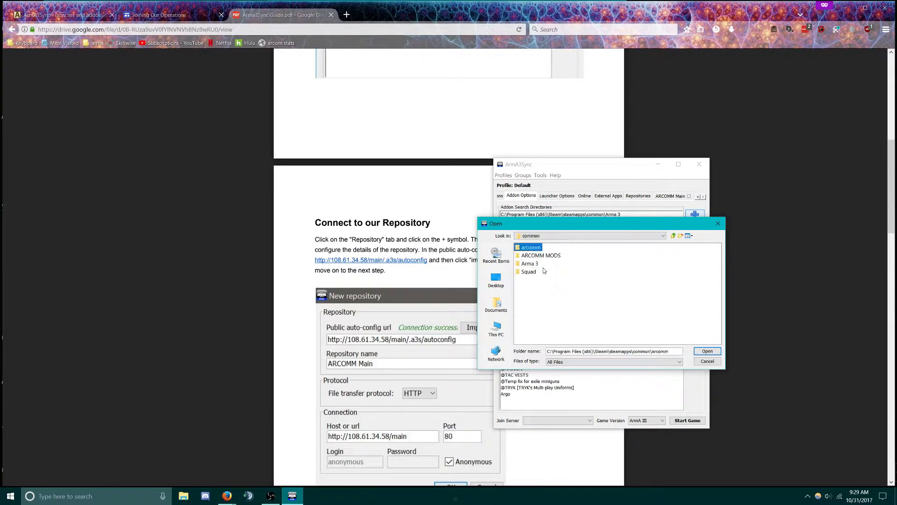
click(707, 351)
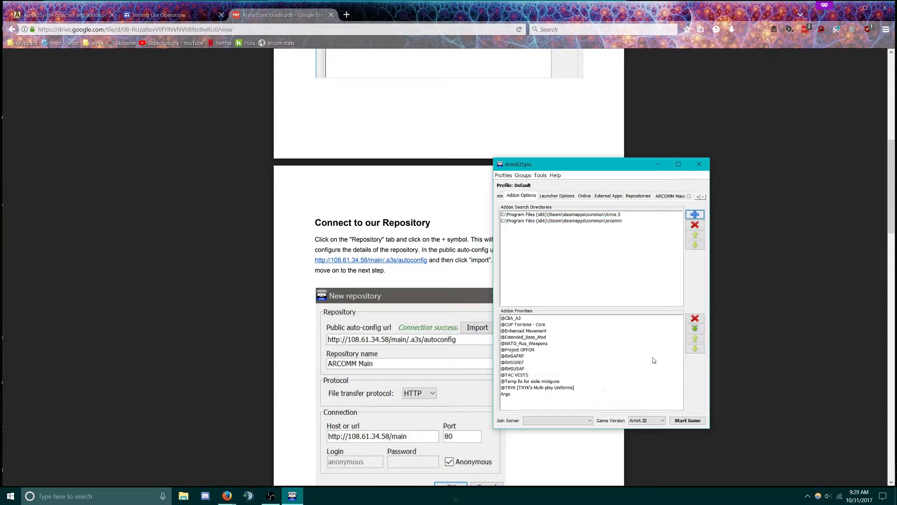
Set ARCOMM Main's default destination to the steamapps\common\arcomm folder and check for addon updates
click(670, 196)
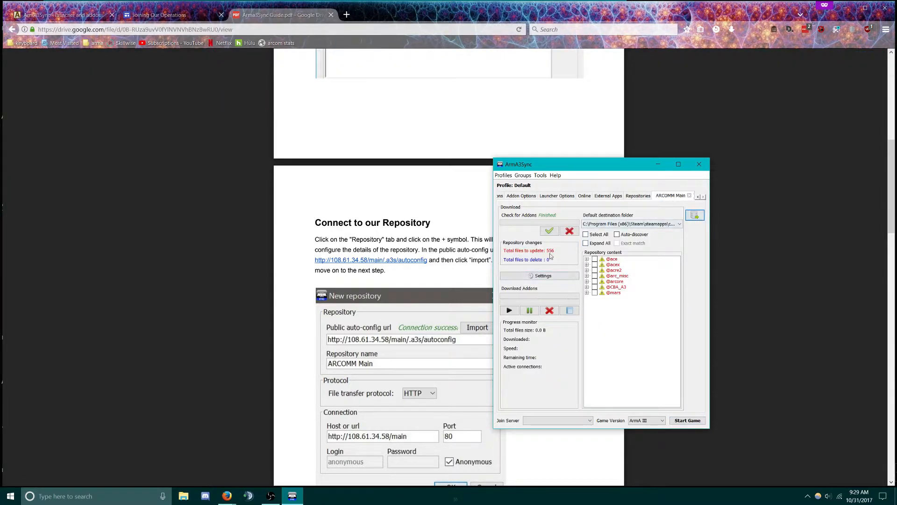
click(679, 164)
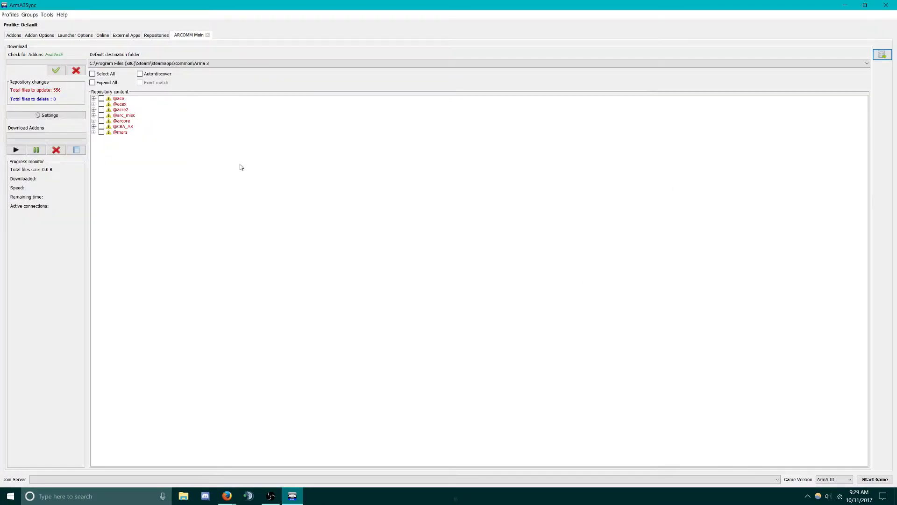
click(260, 64)
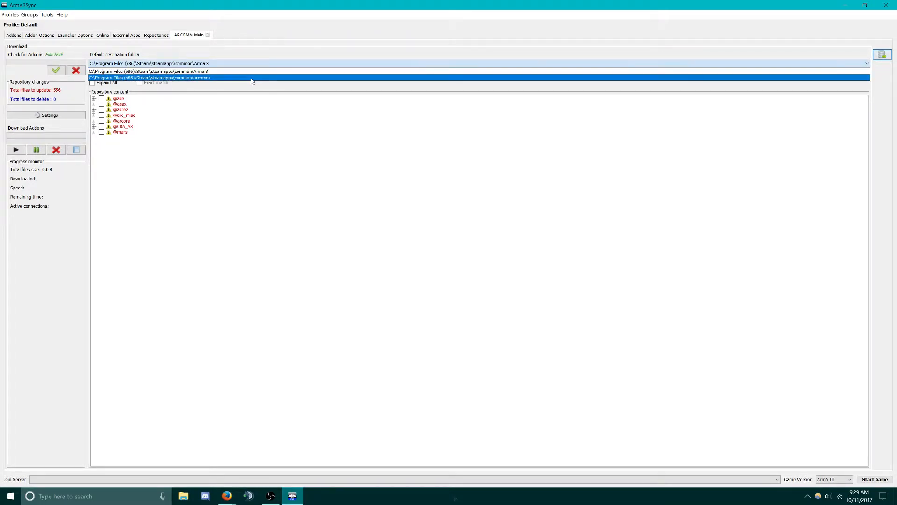
click(252, 78)
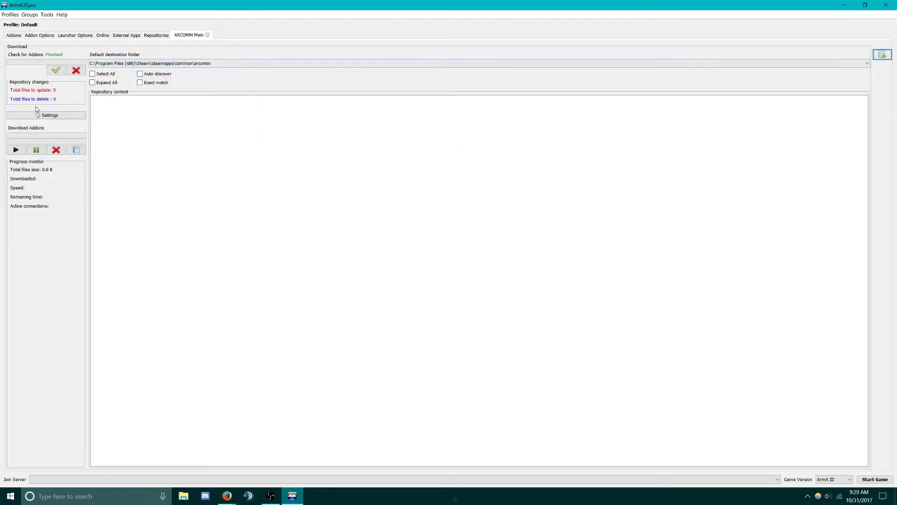
click(56, 71)
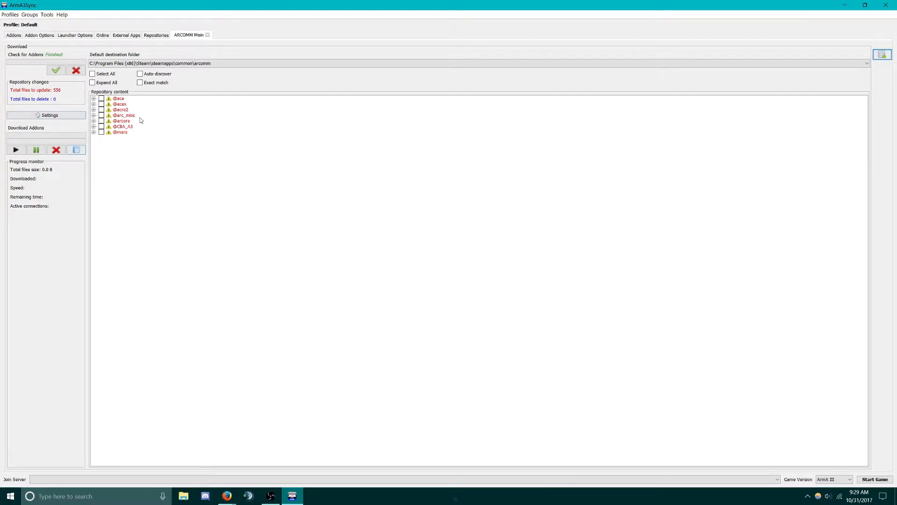
Keep the download settings' maximum connections at 4
click(43, 118)
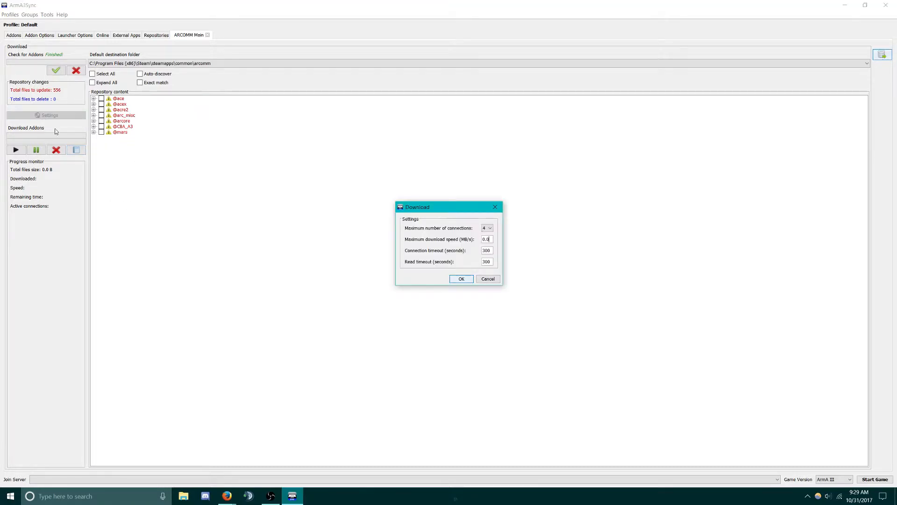
click(490, 228)
click(490, 257)
click(461, 280)
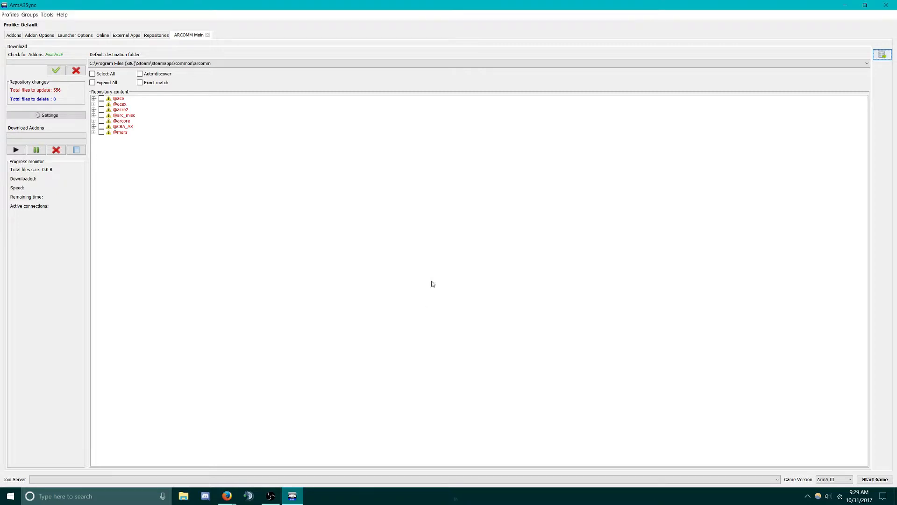
Start downloading all seven selected ARCOMM Main addons, 332.39 MB in total
click(21, 153)
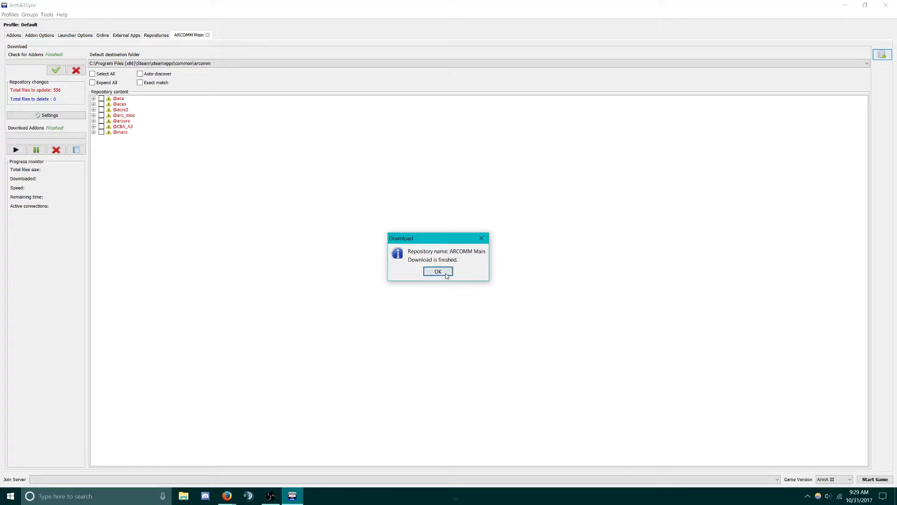
click(437, 272)
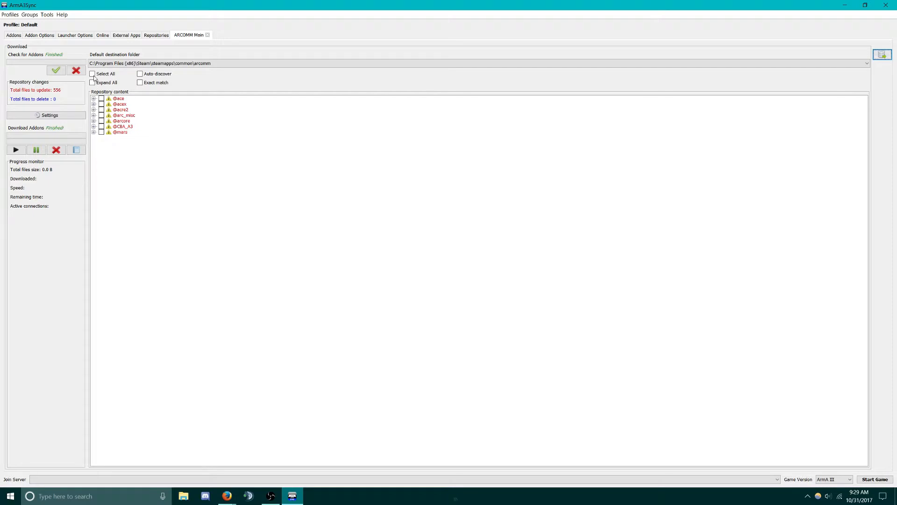
click(19, 151)
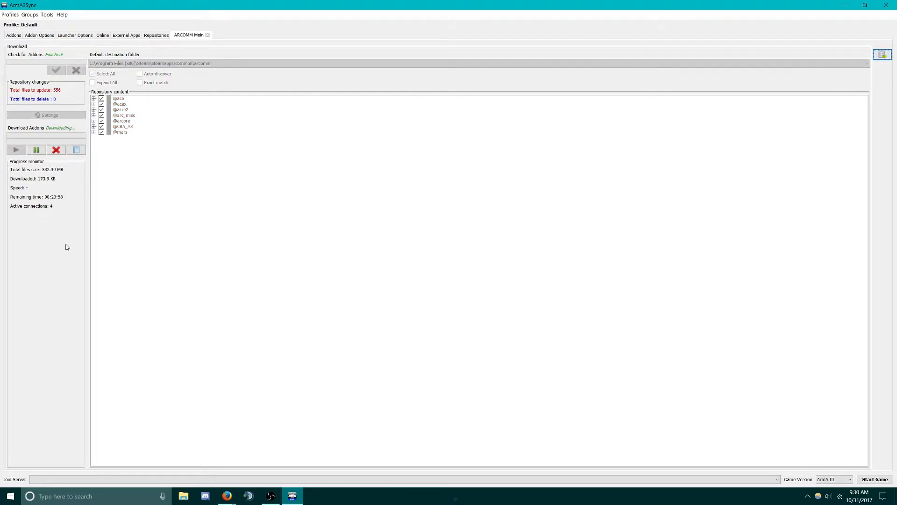
Connect TeamSpeak 3 to ts.arcomm.co under a new nickname, then return to ArmA3Sync
click(250, 495)
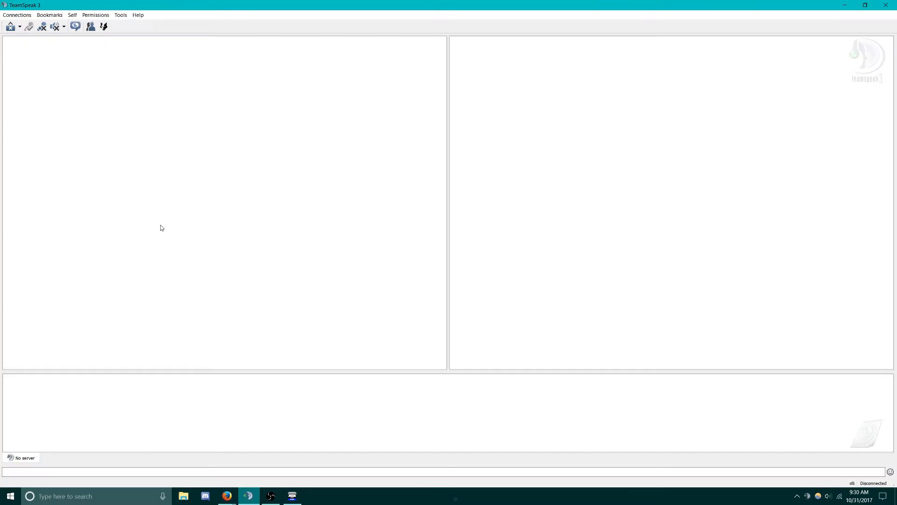
click(10, 16)
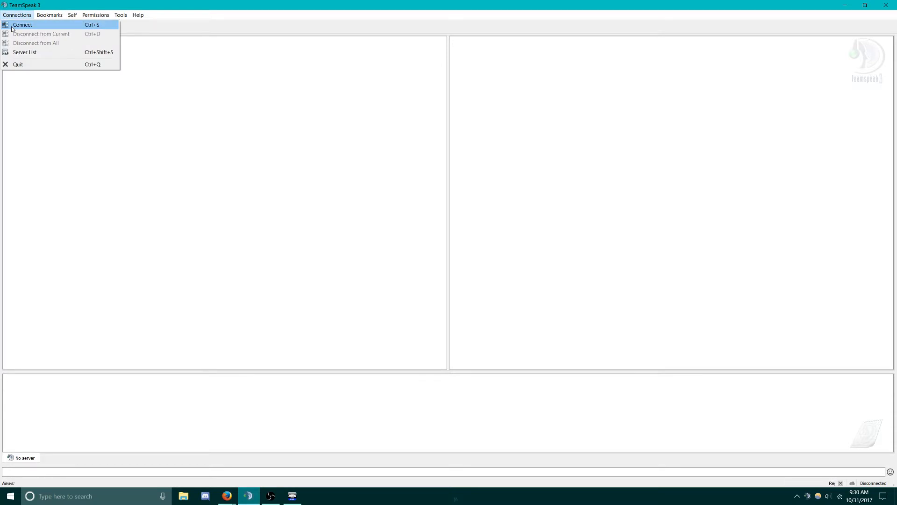
click(14, 25)
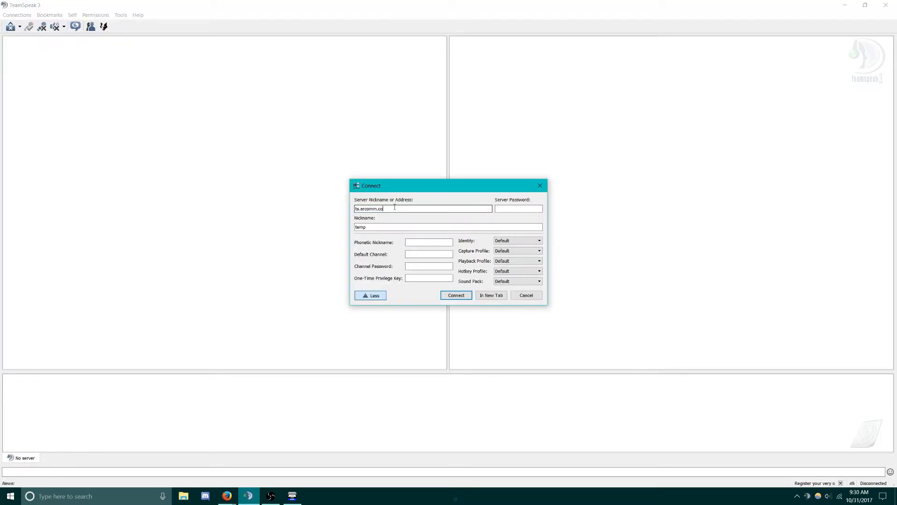
text(ts.arco)
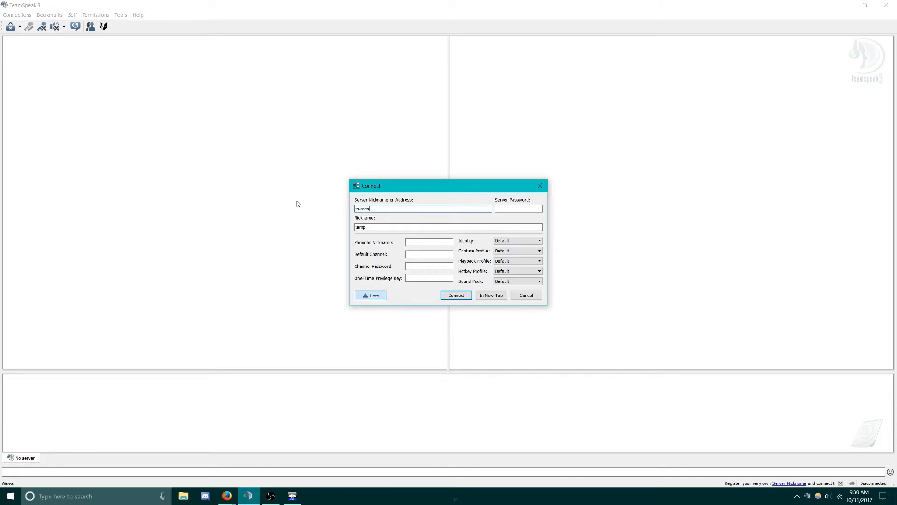
text(mm.co)
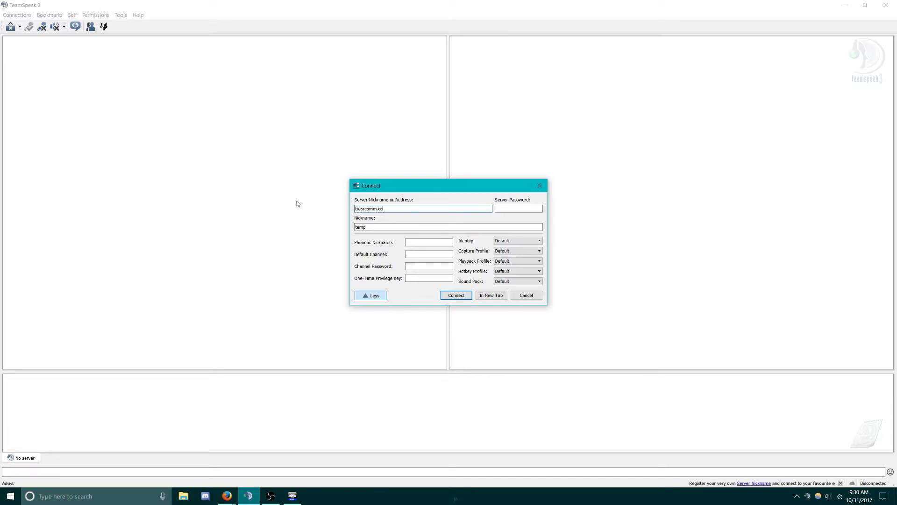
click(375, 229)
double_click(376, 229)
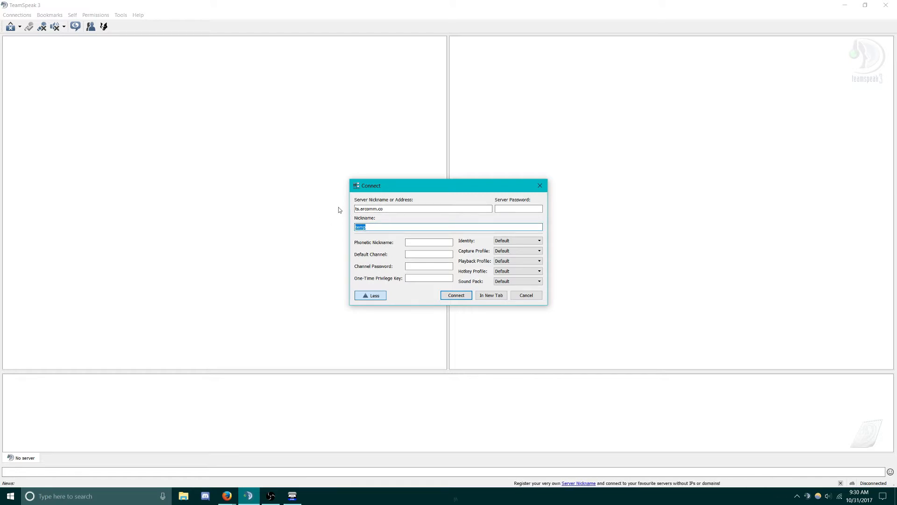
click(464, 299)
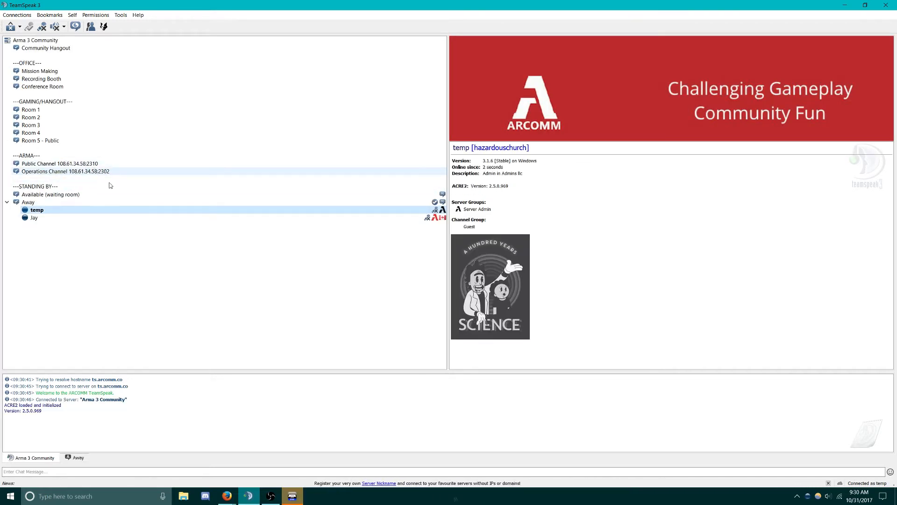
click(293, 496)
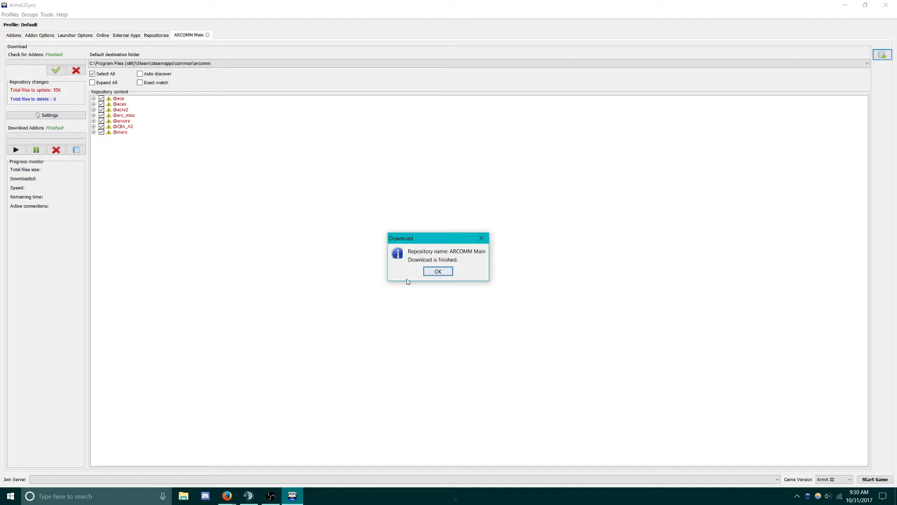
Dismiss the download-finished message and add a new entry to the favourite servers list
click(438, 271)
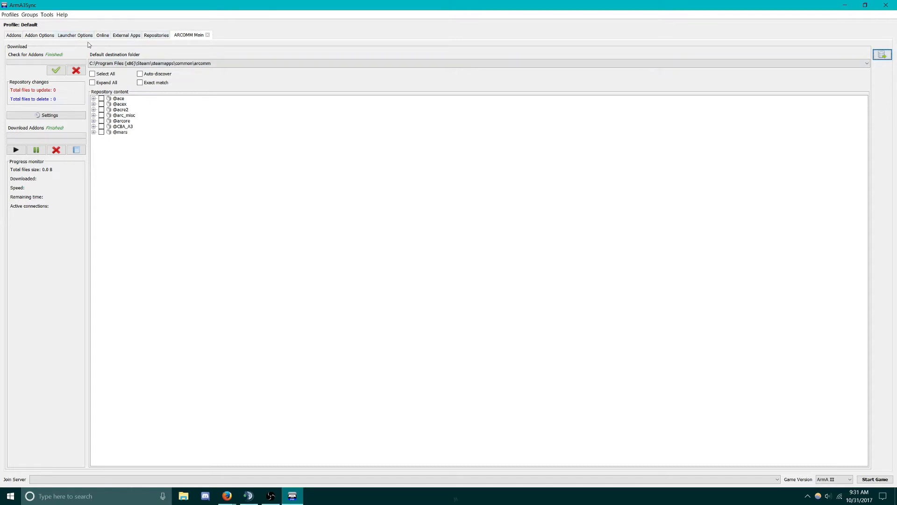
click(101, 37)
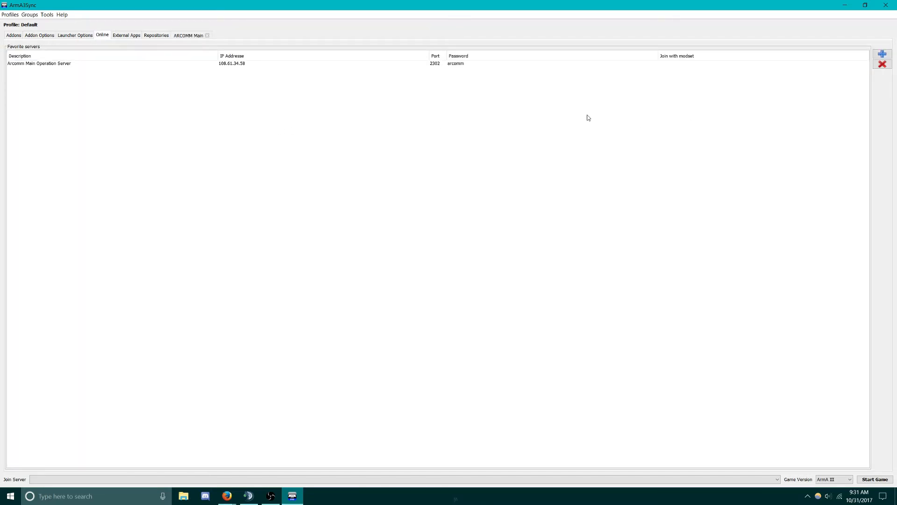
click(884, 54)
double_click(226, 3)
drag(436, 60, 459, 97)
Give the arcomm server (108.61.34.58, port 2302) its password and the ARCOMM Main modset
click(391, 156)
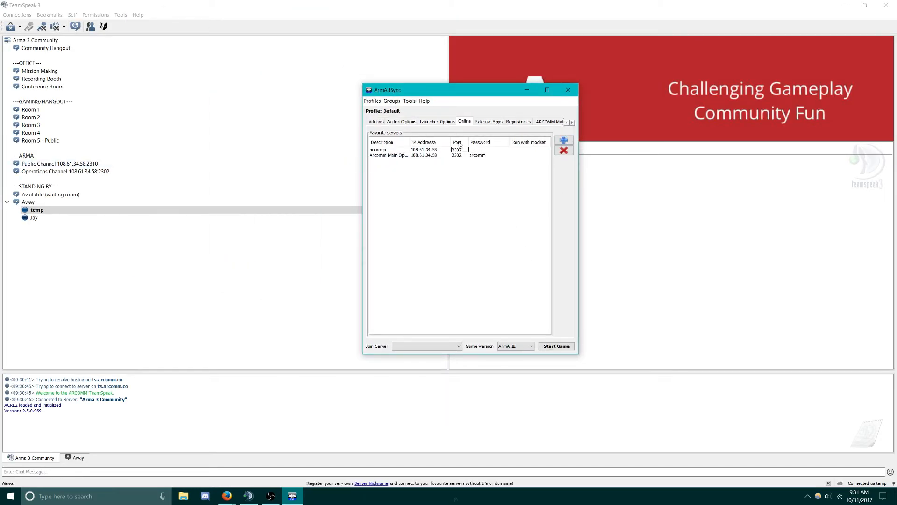
click(479, 150)
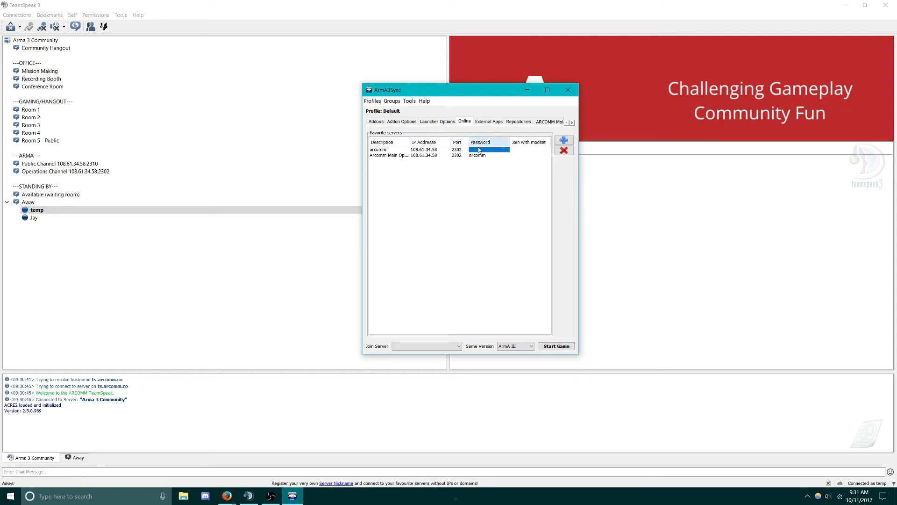
double_click(479, 149)
text(arcom)
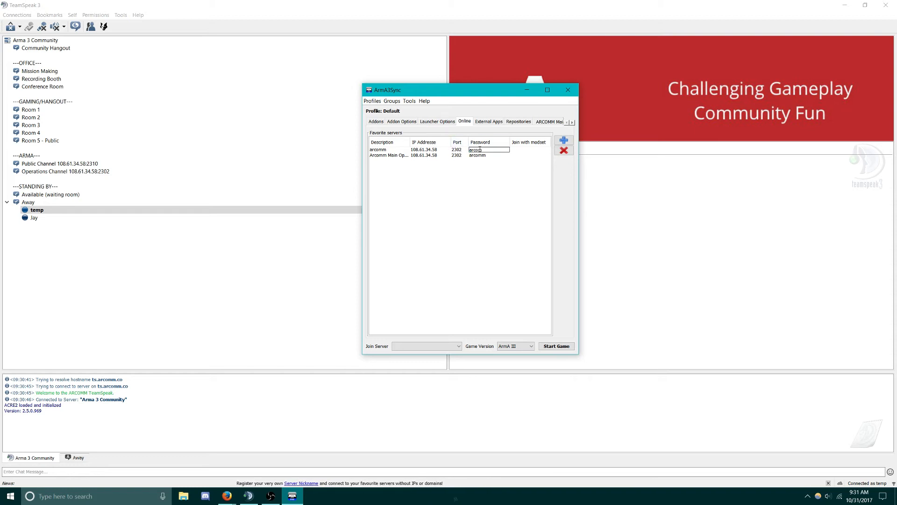
text(m)
click(520, 150)
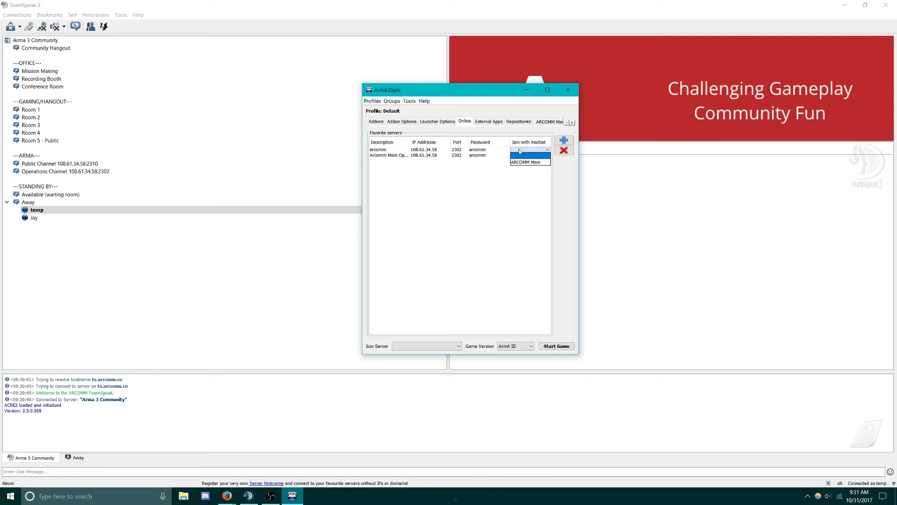
click(541, 163)
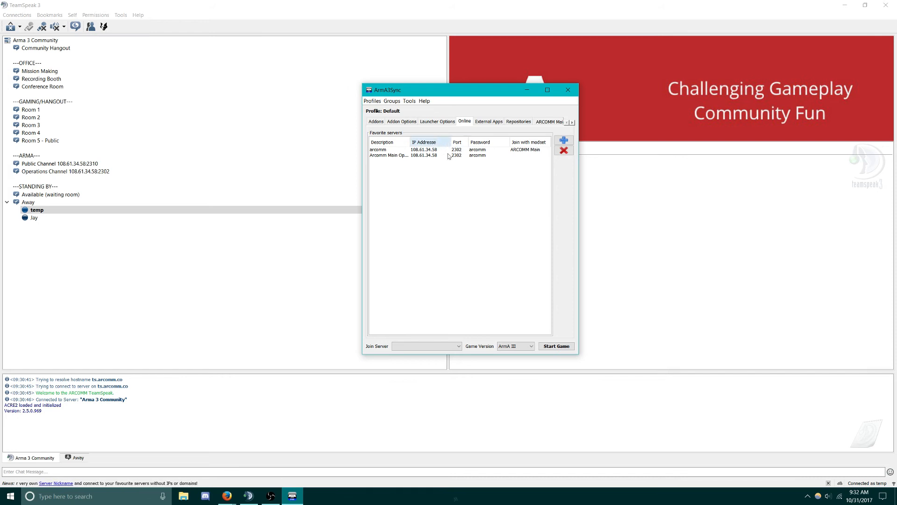
click(437, 346)
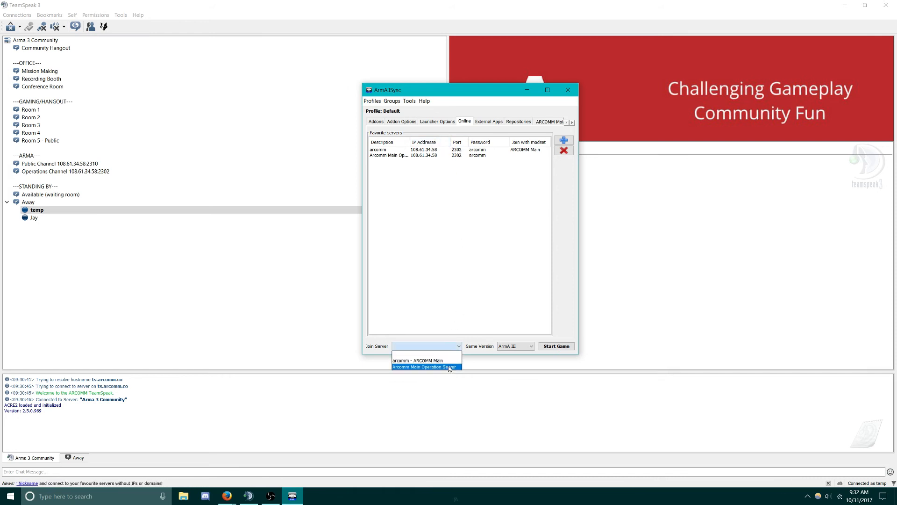